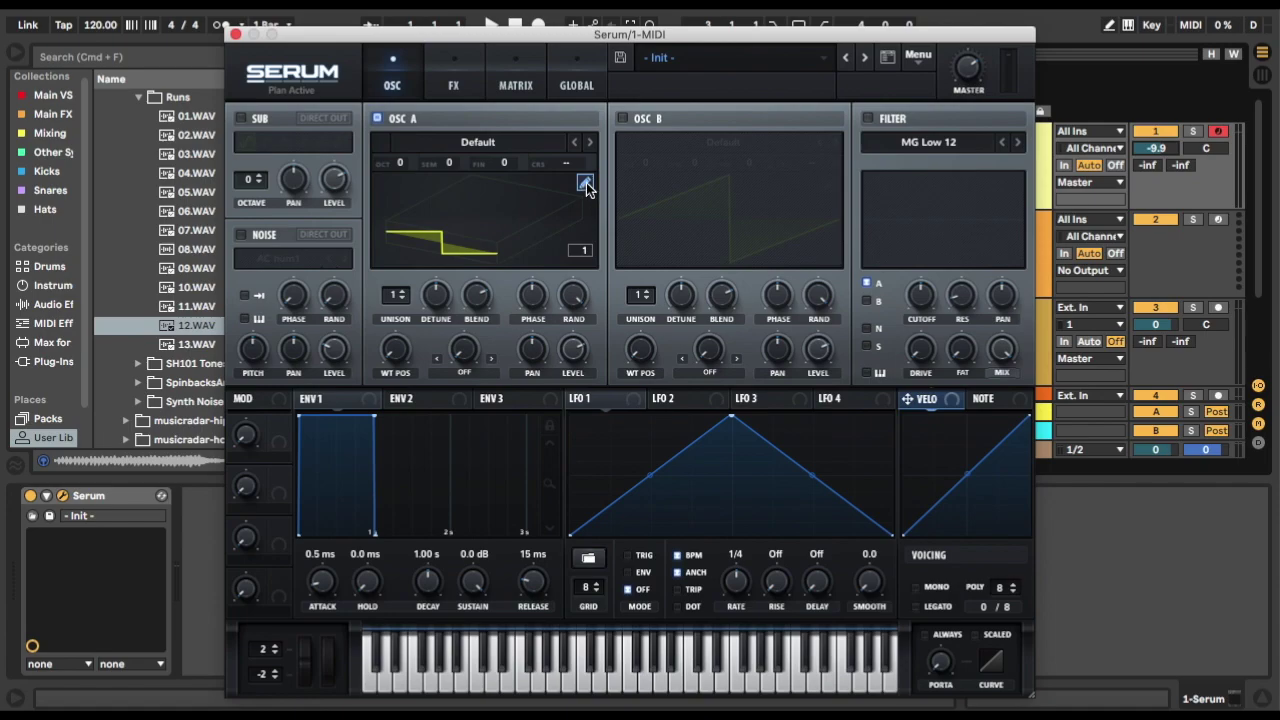
Open Oscillator A's wavetable editor and draw ramp-shaped curved segments across the first cells.
left_click(586, 182)
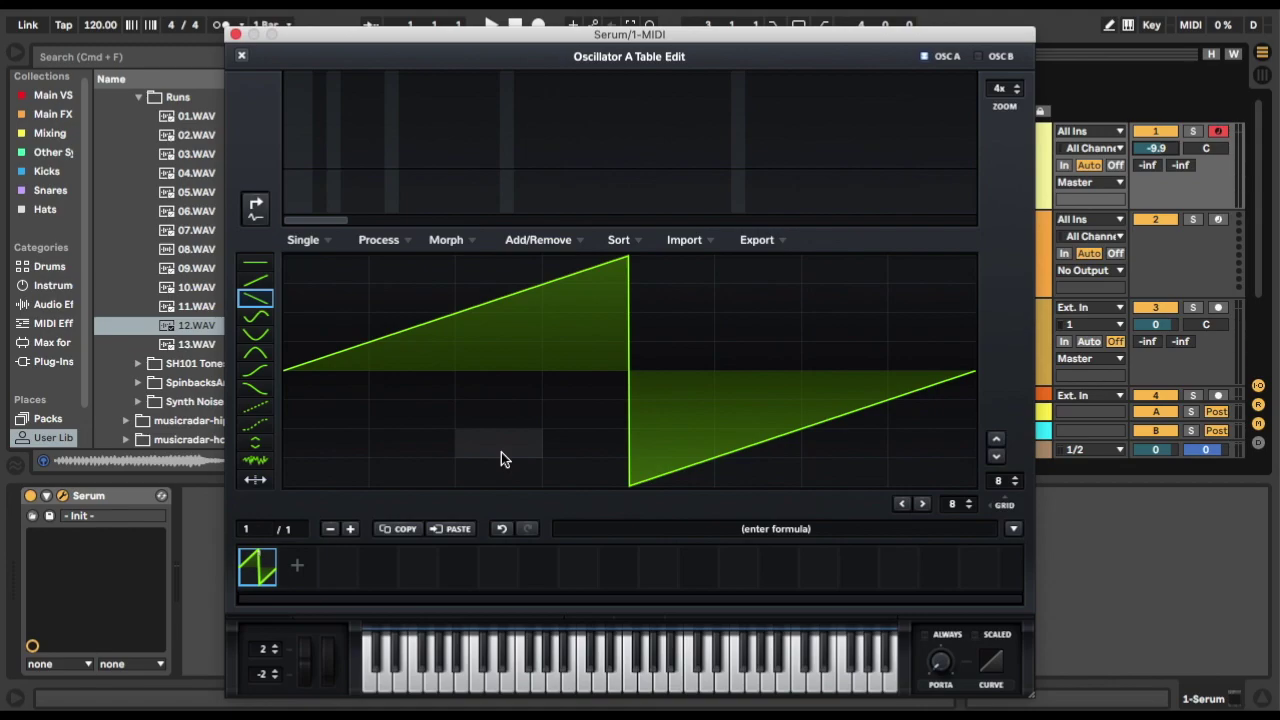
left_click(257, 278)
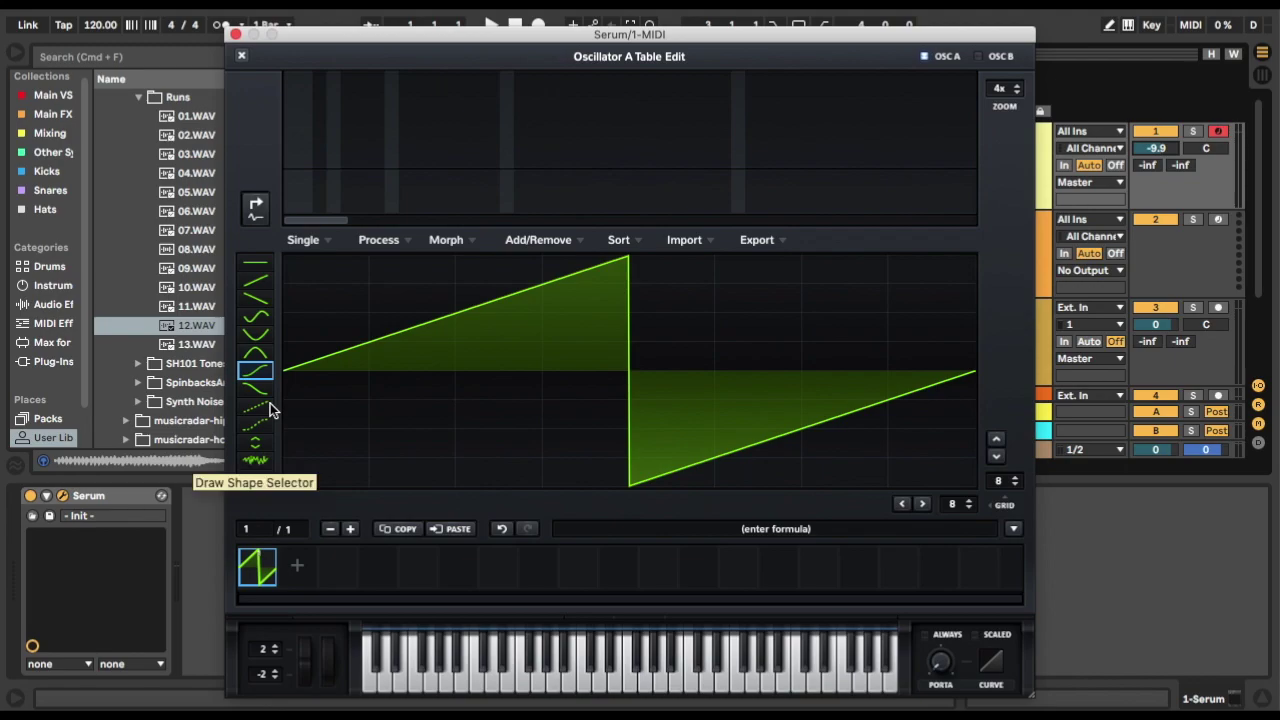
mouse_move(312, 398)
left_mouse_down()
mouse_move(346, 350)
mouse_move(438, 324)
mouse_move(337, 365)
mouse_move(370, 342)
mouse_move(378, 278)
mouse_move(450, 413)
mouse_move(646, 347)
mouse_move(549, 331)
mouse_move(755, 246)
mouse_move(818, 377)
mouse_move(861, 416)
mouse_move(915, 407)
mouse_move(831, 331)
mouse_move(809, 352)
mouse_move(743, 455)
left_mouse_up()
Redraw the frame as a rising staircase of sine-shaped humps and dips.
left_click(256, 316)
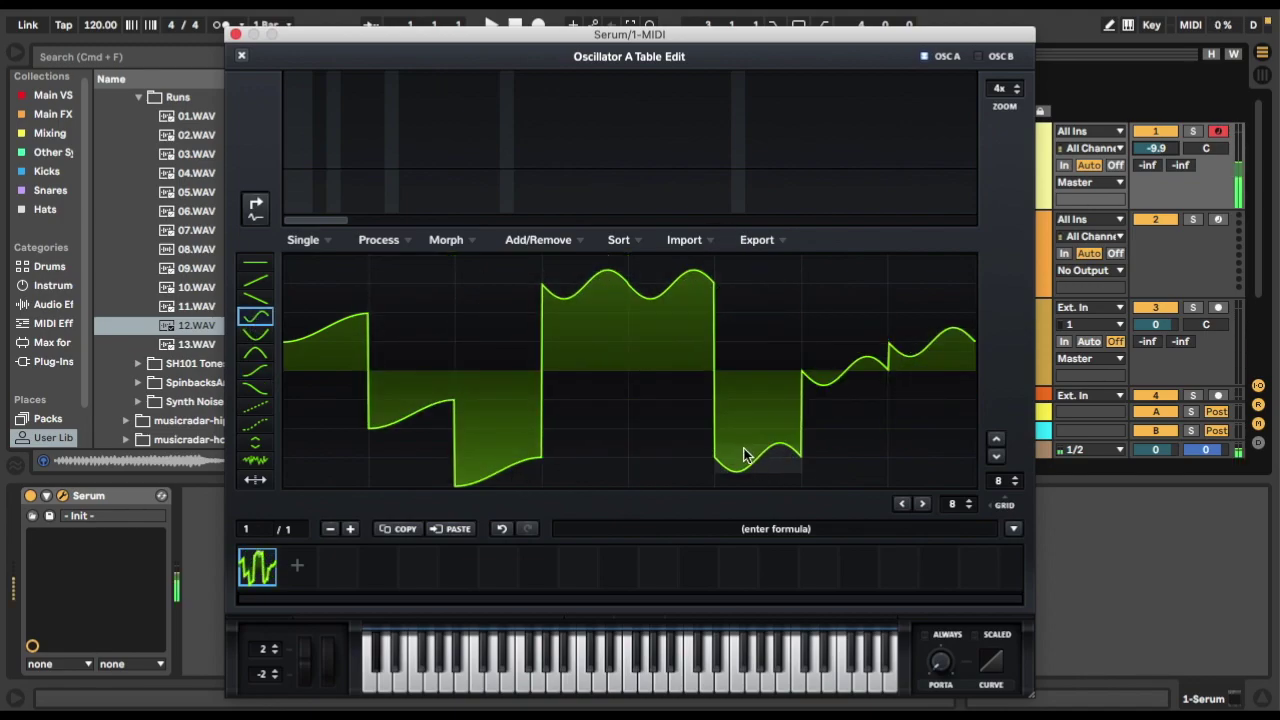
mouse_move(394, 366)
left_mouse_down()
mouse_move(526, 218)
mouse_move(406, 281)
mouse_move(729, 294)
mouse_move(368, 227)
mouse_move(445, 227)
mouse_move(462, 440)
left_mouse_up()
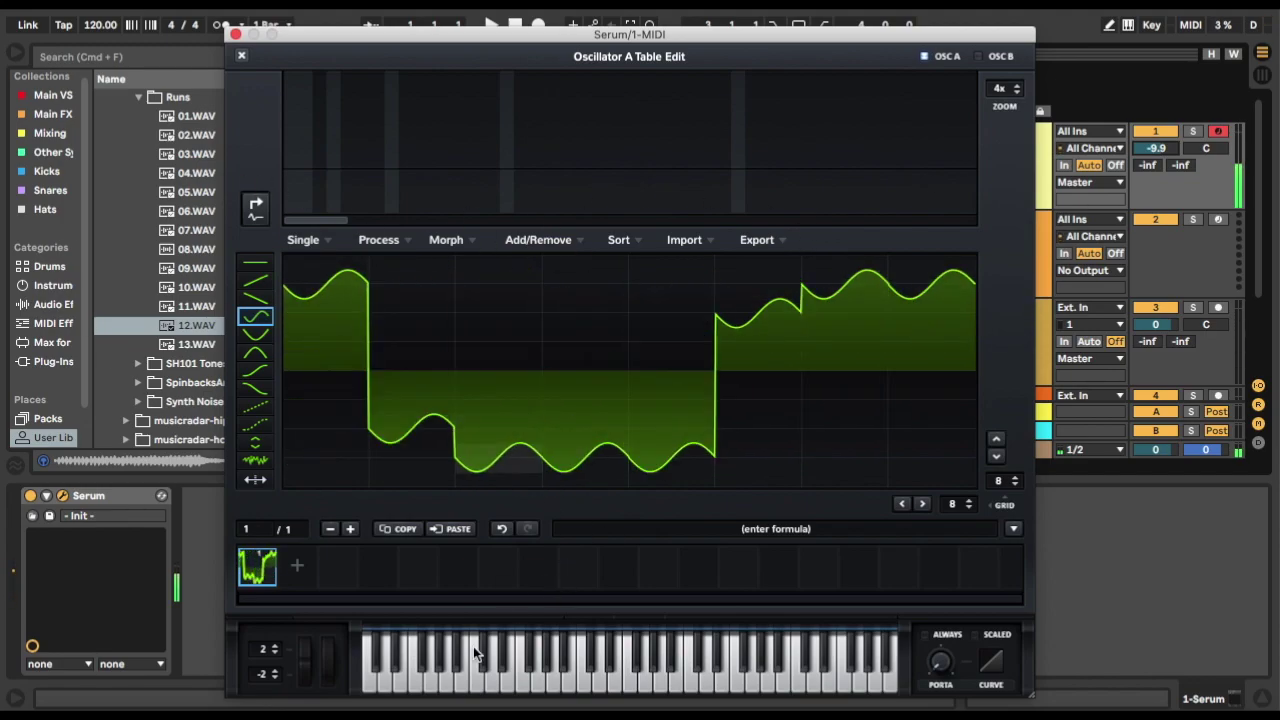
mouse_move(473, 646)
left_mouse_down()
mouse_move(757, 397)
mouse_move(851, 263)
mouse_move(632, 326)
left_mouse_up()
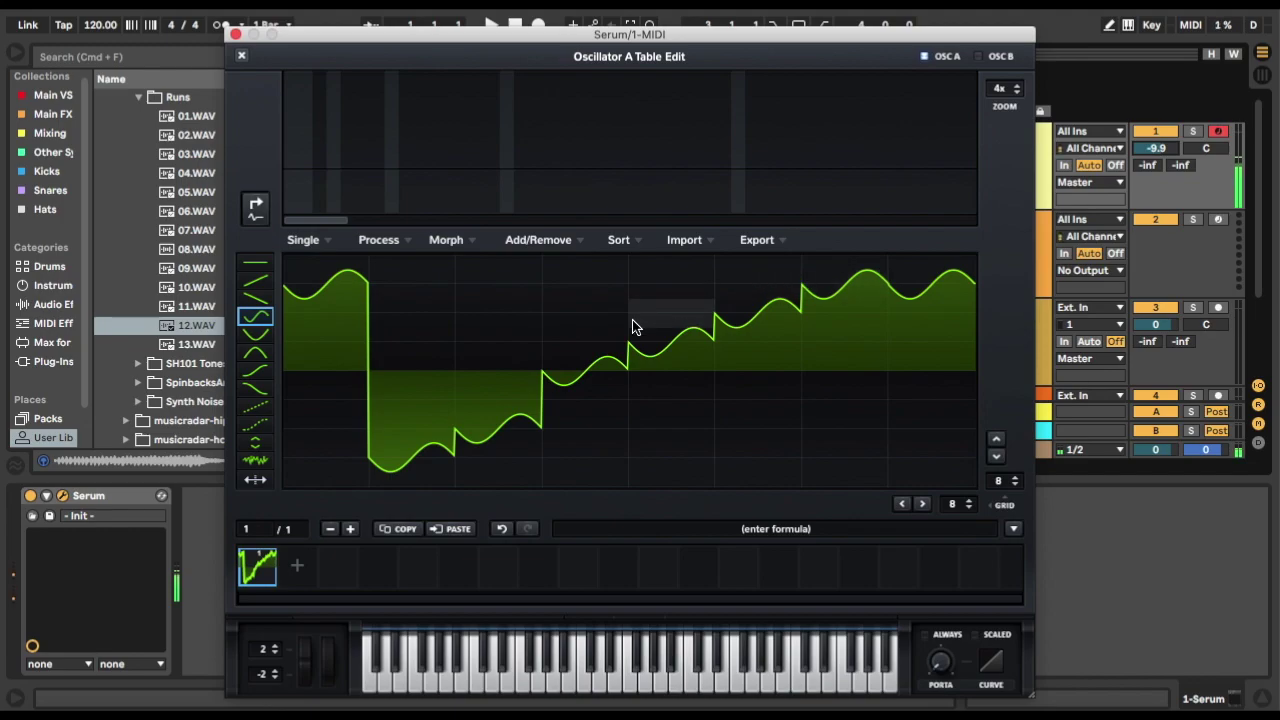
left_click(252, 412)
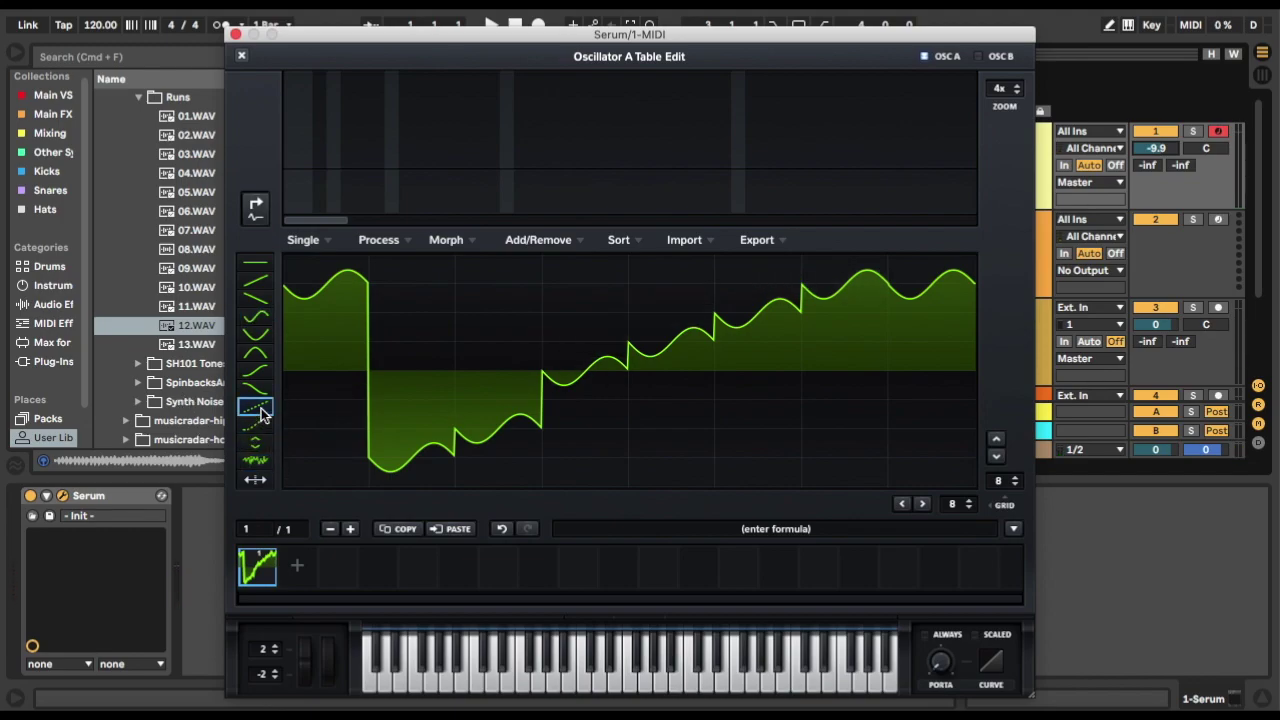
Redraw the frame with straight line segments, then reshape them into curves and steps.
mouse_move(286, 286)
left_mouse_down()
mouse_move(369, 462)
mouse_move(454, 430)
left_mouse_up()
mouse_move(454, 430)
left_mouse_down()
mouse_move(542, 370)
mouse_move(800, 286)
mouse_move(975, 285)
left_mouse_up()
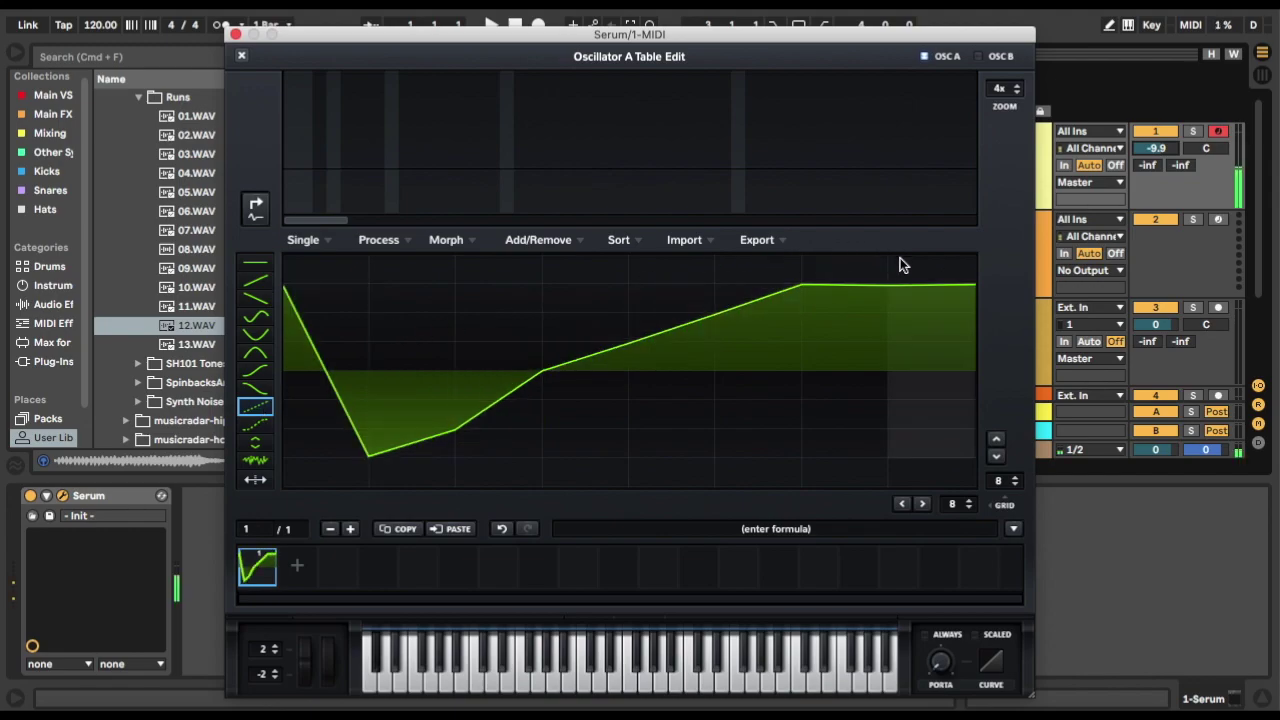
left_click(270, 426)
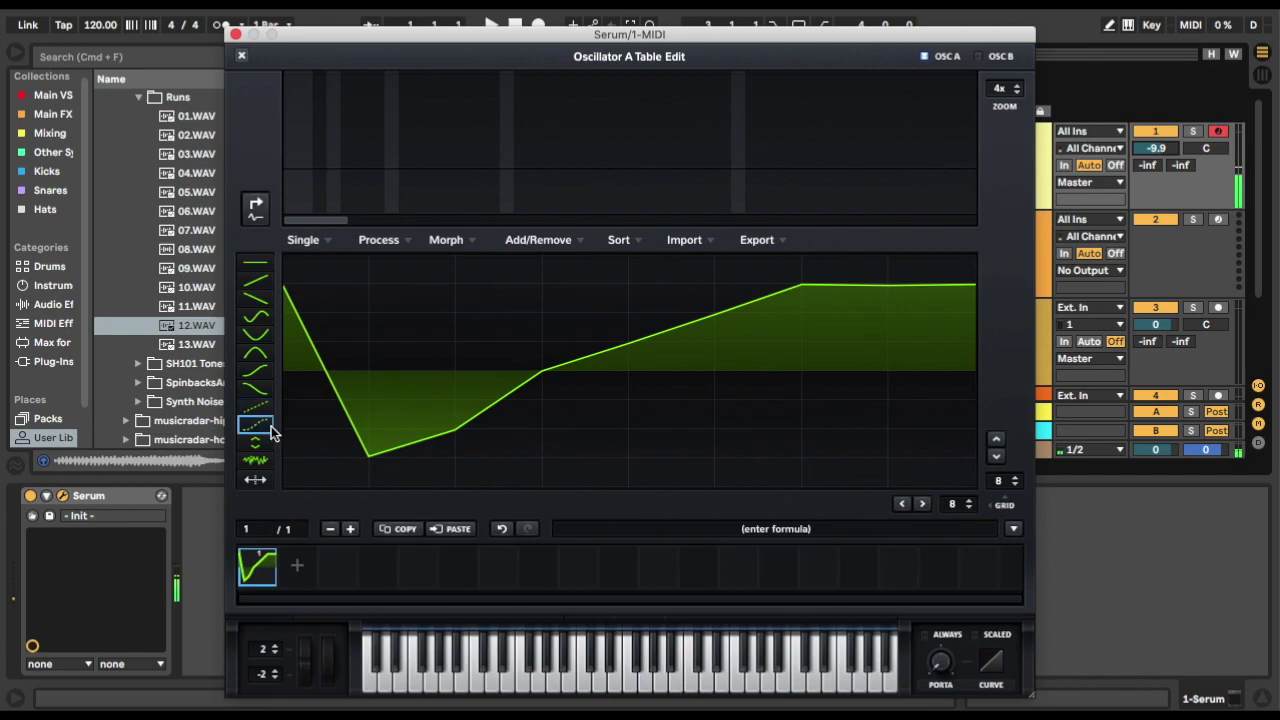
mouse_move(290, 340)
left_mouse_down()
mouse_move(320, 351)
mouse_move(491, 340)
mouse_move(880, 351)
mouse_move(913, 366)
left_mouse_up()
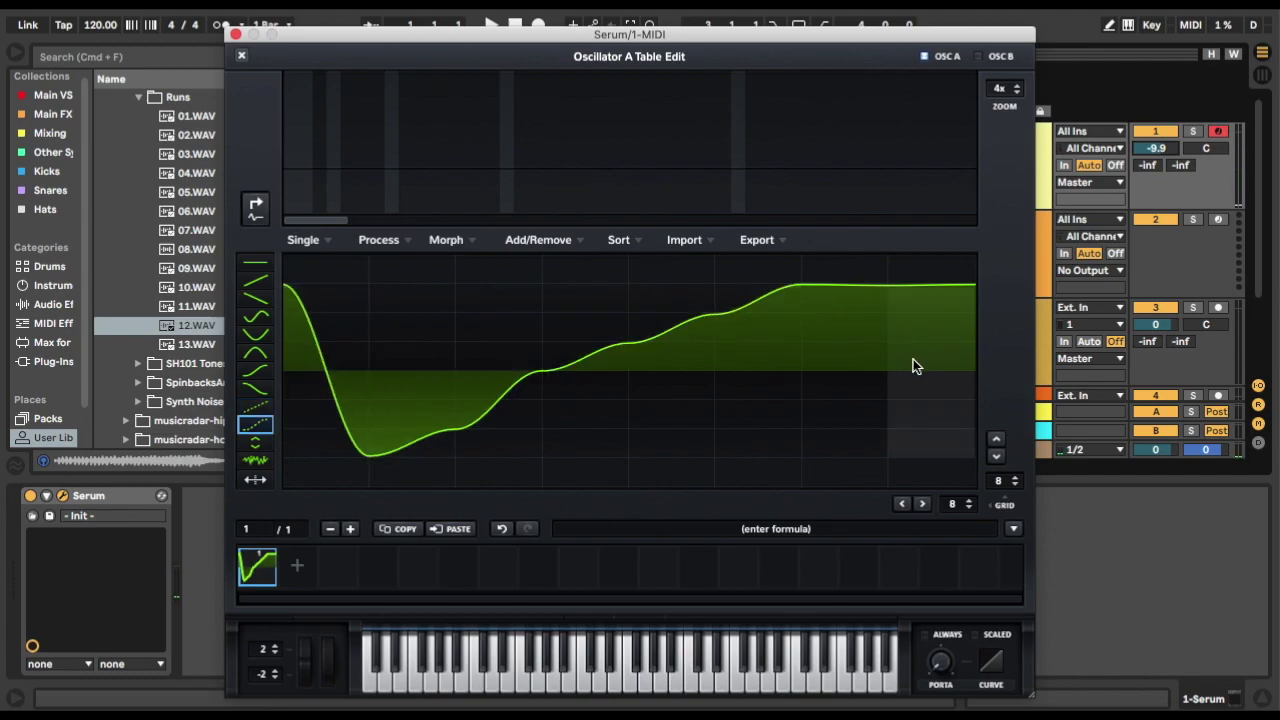
left_click(256, 442)
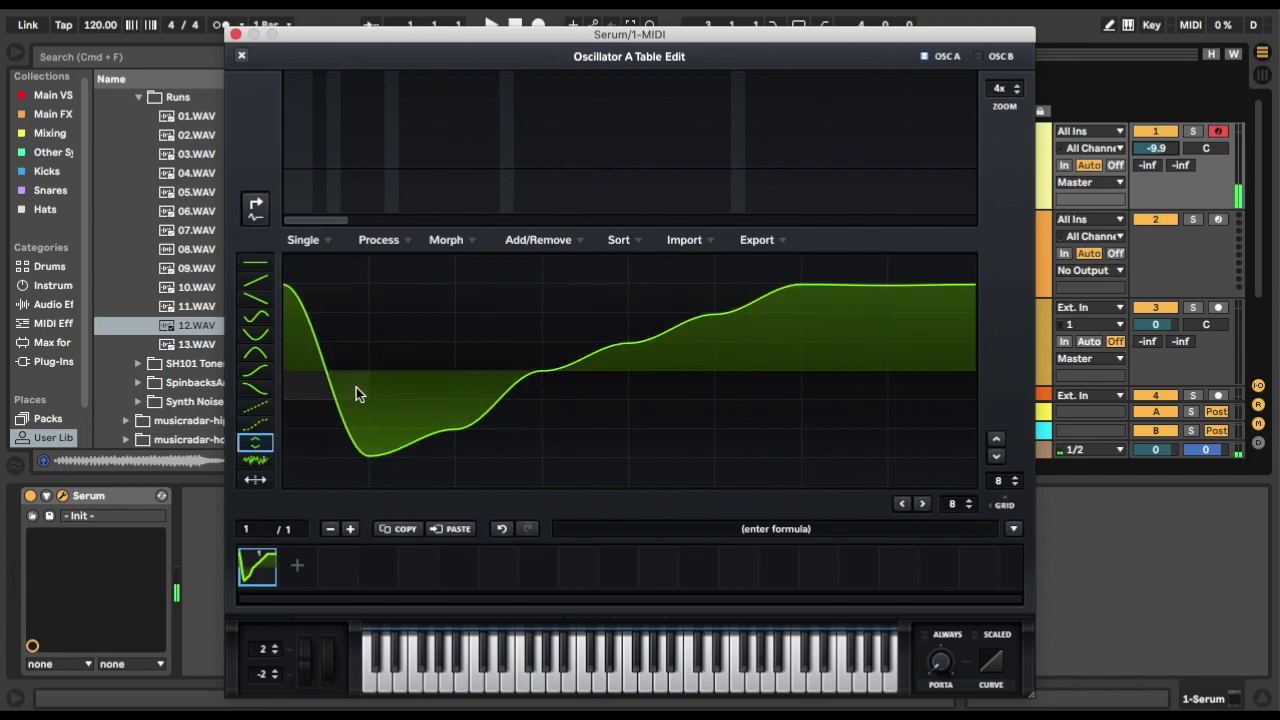
mouse_move(356, 393)
left_mouse_down()
mouse_move(380, 434)
mouse_move(743, 257)
mouse_move(700, 331)
left_mouse_up()
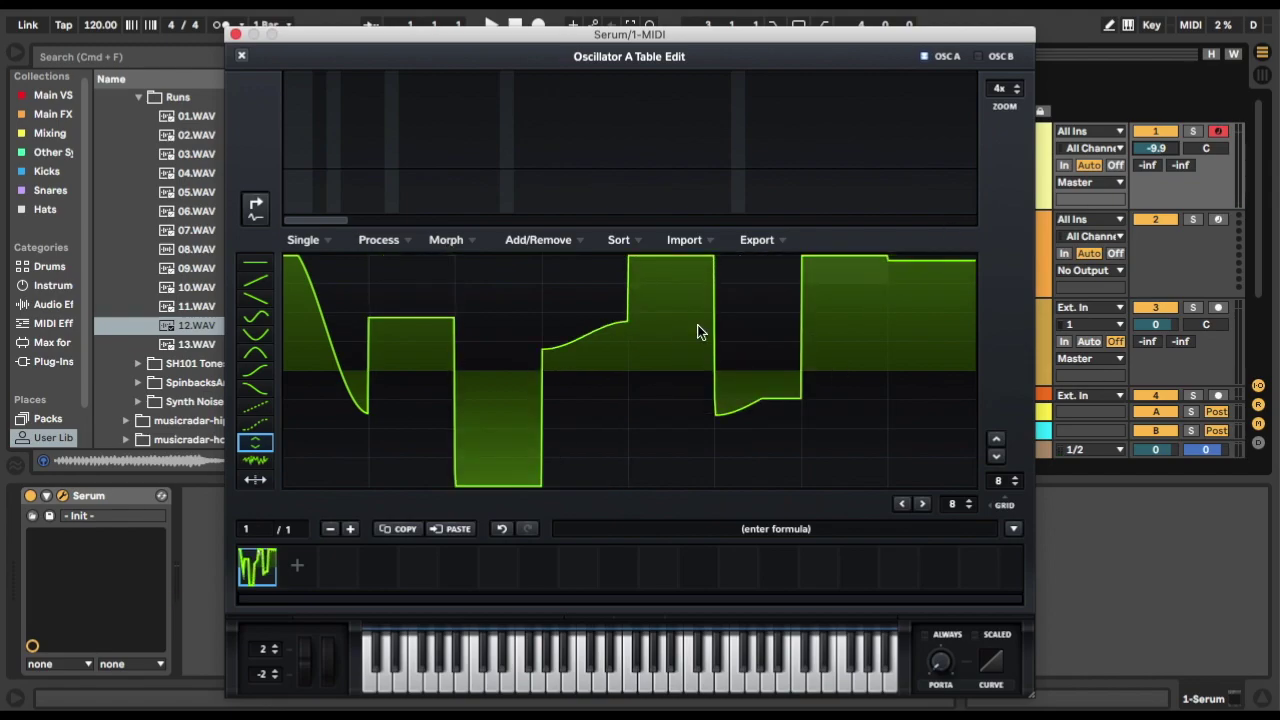
Fill the waveform with random noise, then replace it with a ramp and smooth curve.
left_click(255, 460)
mouse_move(364, 416)
left_mouse_down()
mouse_move(375, 235)
mouse_move(873, 183)
mouse_move(1051, 106)
mouse_move(813, 201)
mouse_move(760, 214)
left_mouse_up()
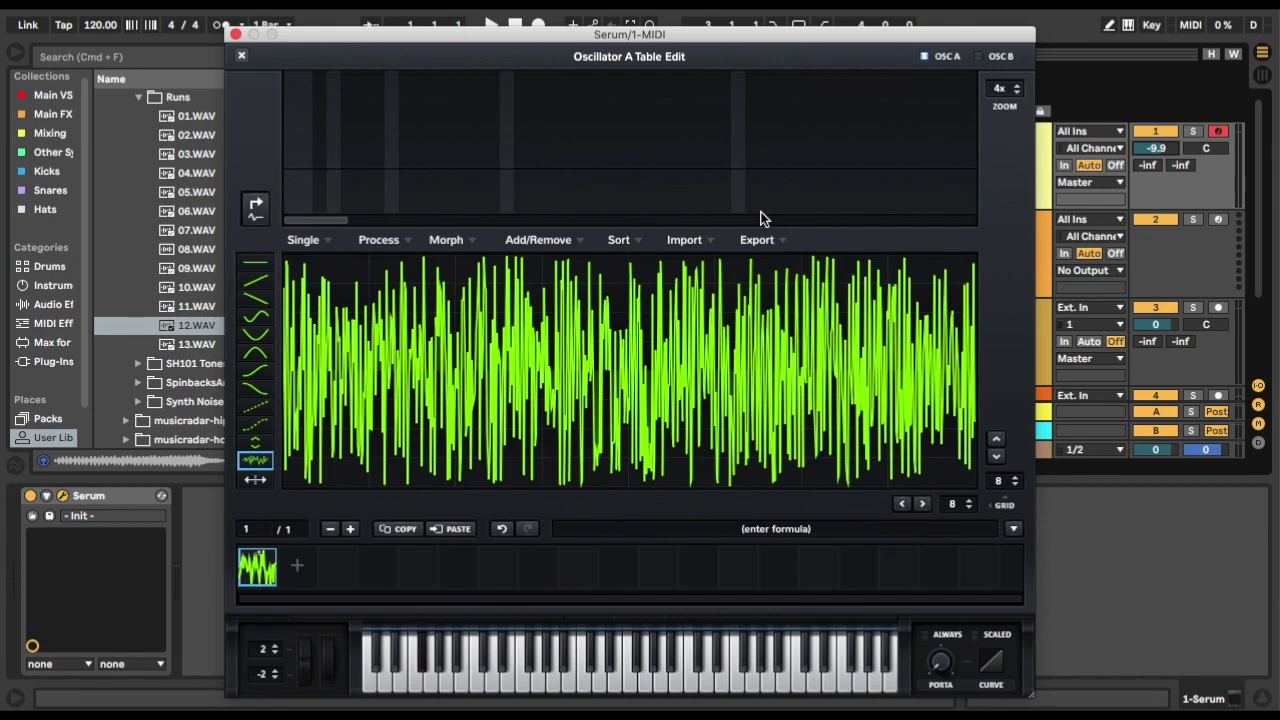
left_click(255, 424)
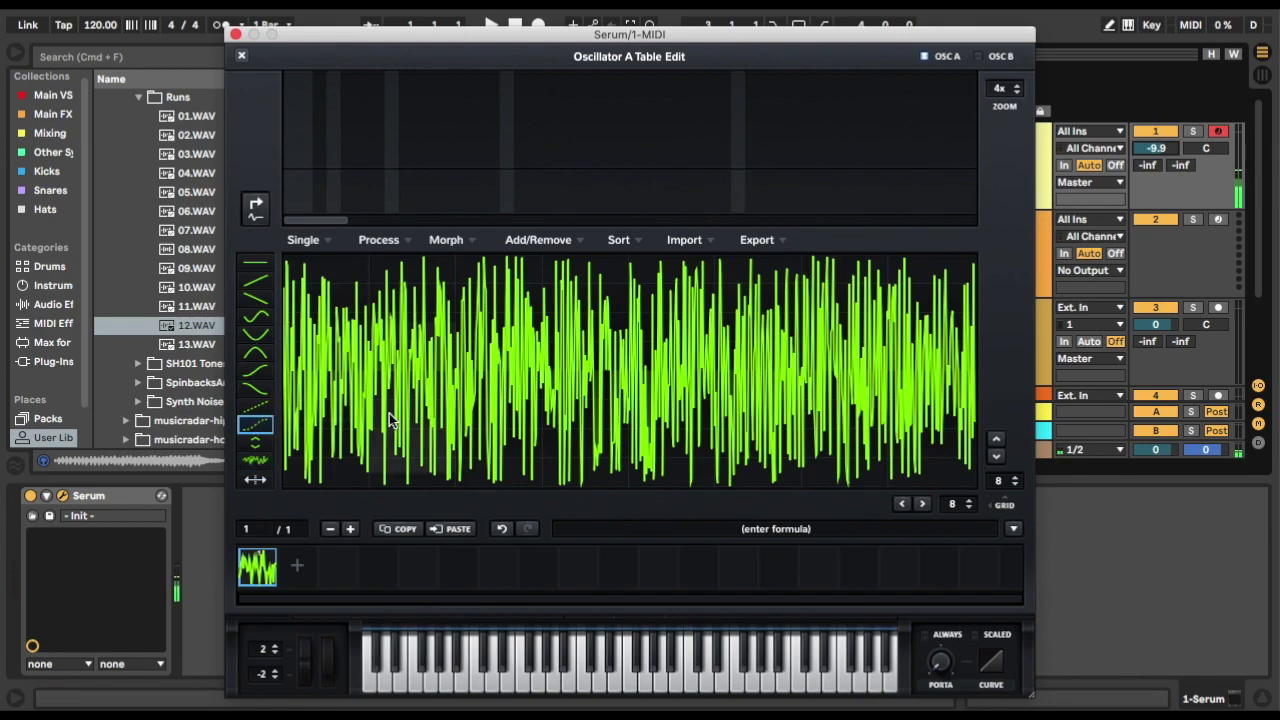
left_click(324, 425)
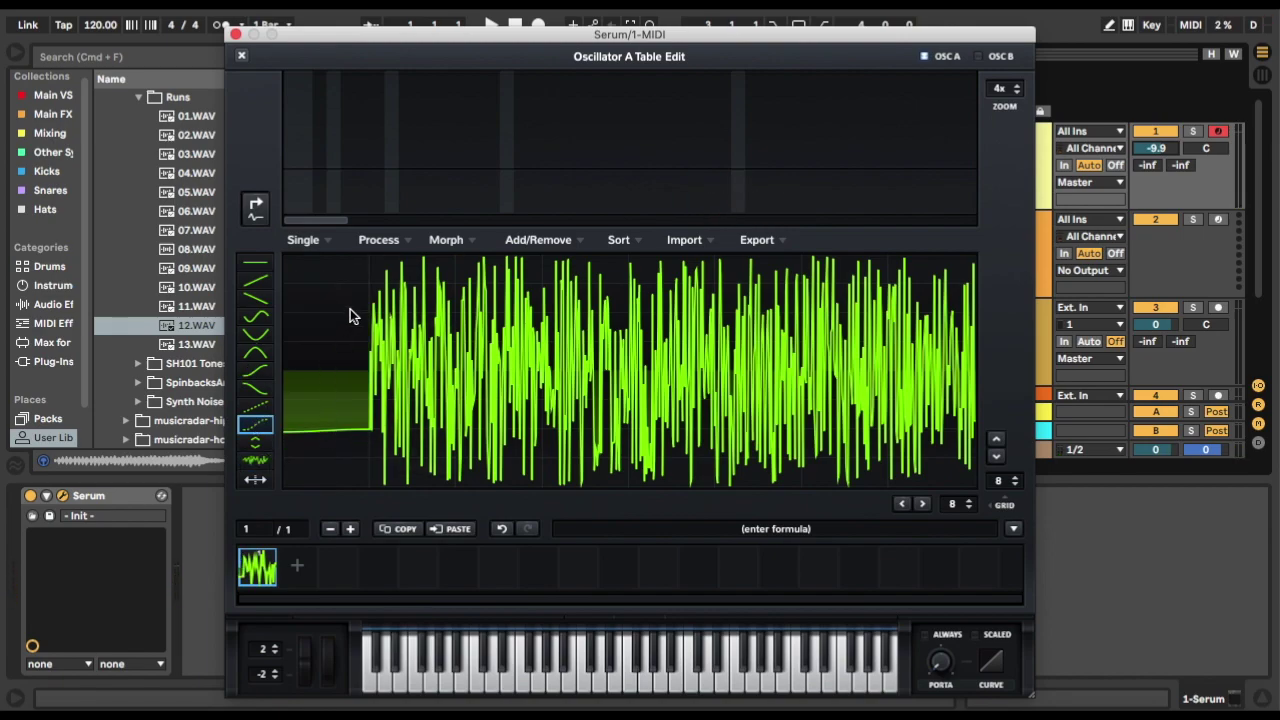
mouse_move(350, 316)
left_mouse_down()
mouse_move(456, 274)
mouse_move(938, 296)
left_mouse_up()
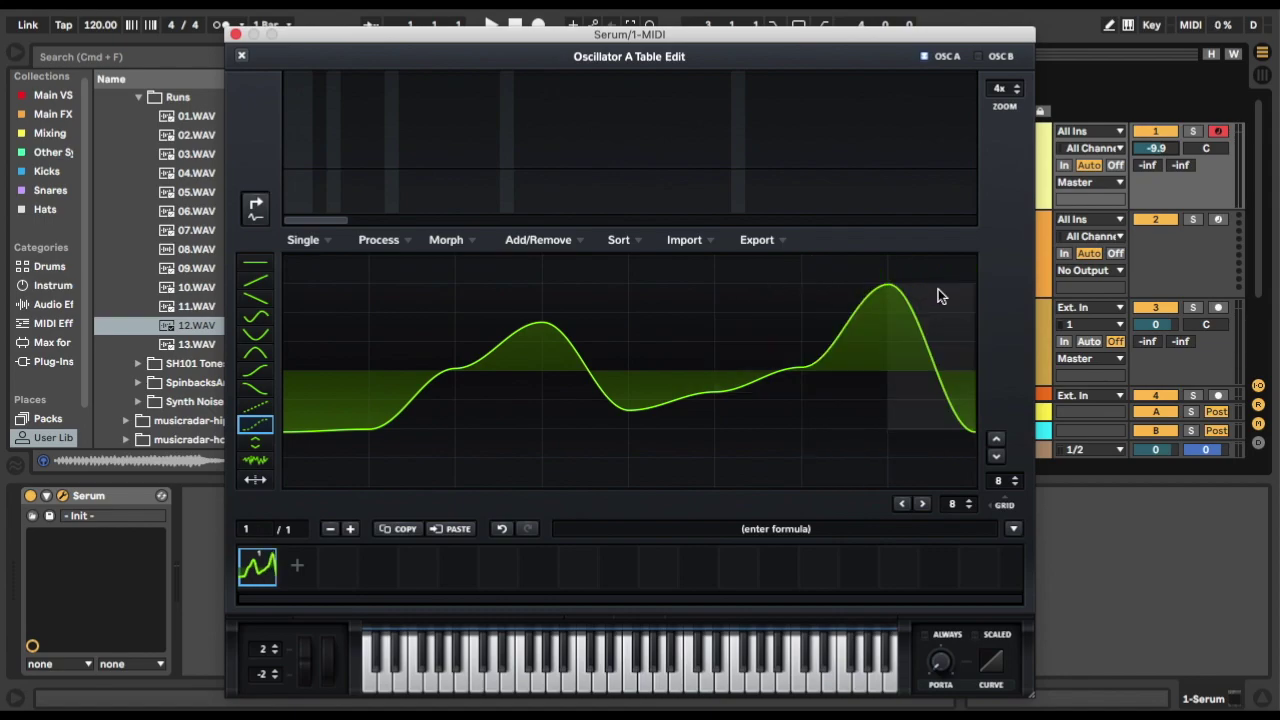
With Draw Mirror on, draw mirrored sine ripples and flatten the first and last cells.
left_click(257, 479)
mouse_move(325, 393)
left_mouse_down()
mouse_move(580, 377)
mouse_move(790, 400)
left_mouse_up()
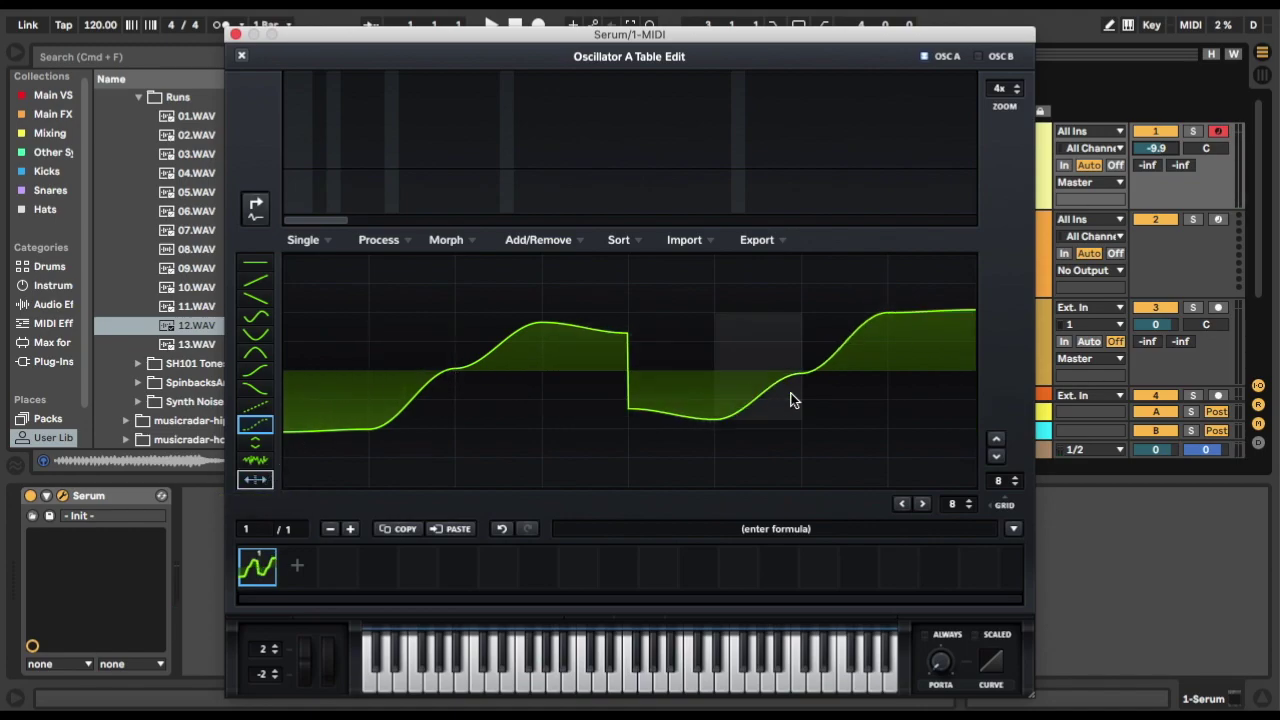
left_click(257, 316)
mouse_move(370, 285)
left_mouse_down()
mouse_move(555, 282)
mouse_move(383, 226)
mouse_move(343, 286)
mouse_move(606, 194)
mouse_move(569, 184)
left_mouse_up()
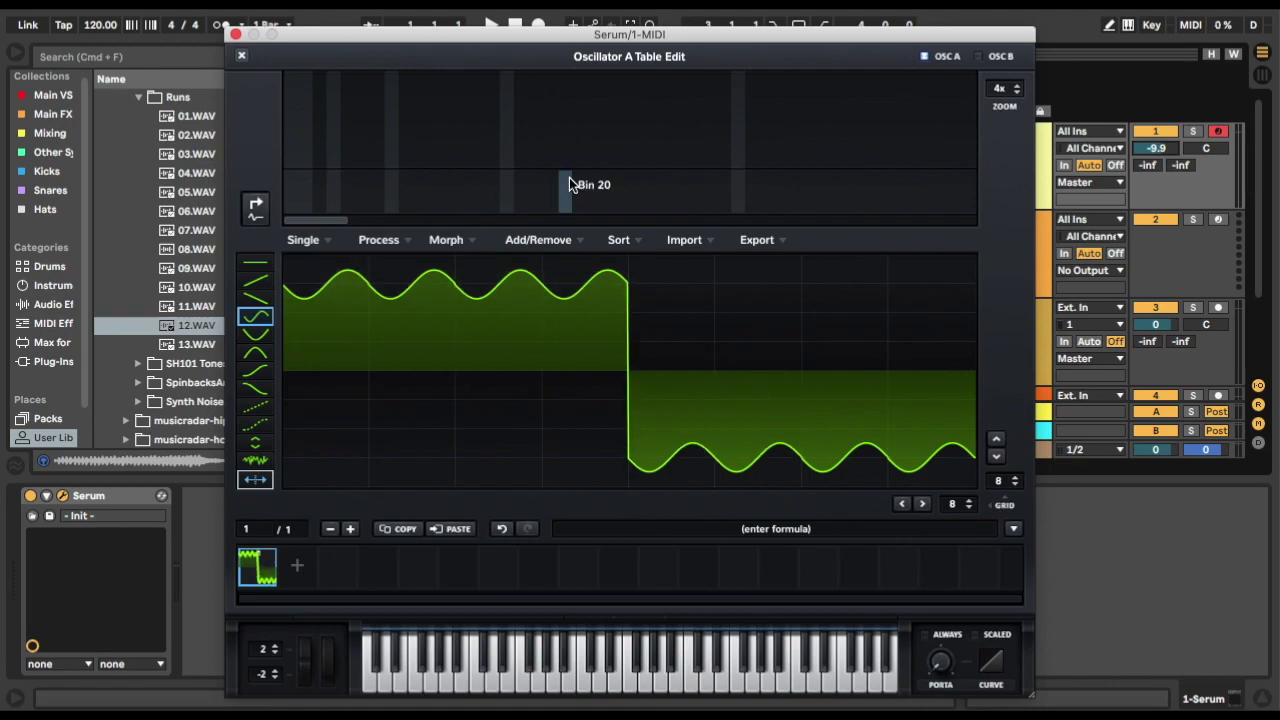
left_click(252, 265)
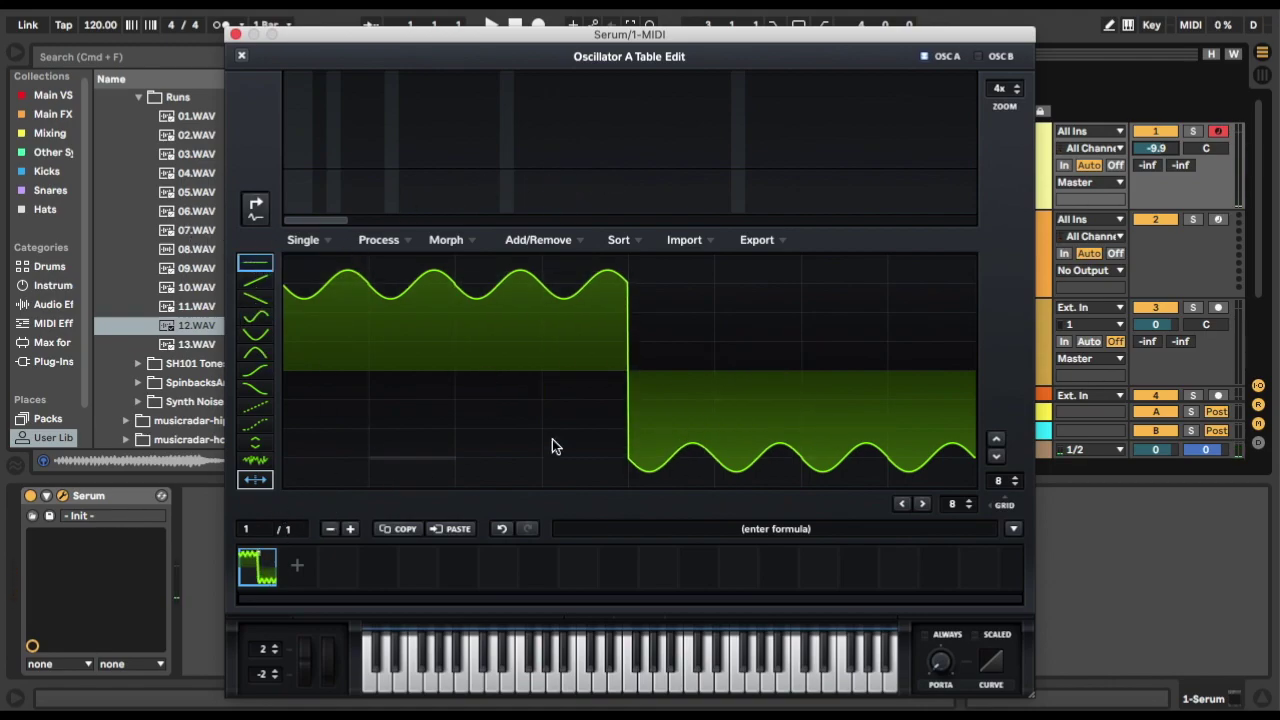
mouse_move(340, 286)
left_mouse_down()
mouse_move(343, 213)
mouse_move(332, 268)
mouse_move(342, 218)
mouse_move(582, 187)
left_mouse_up()
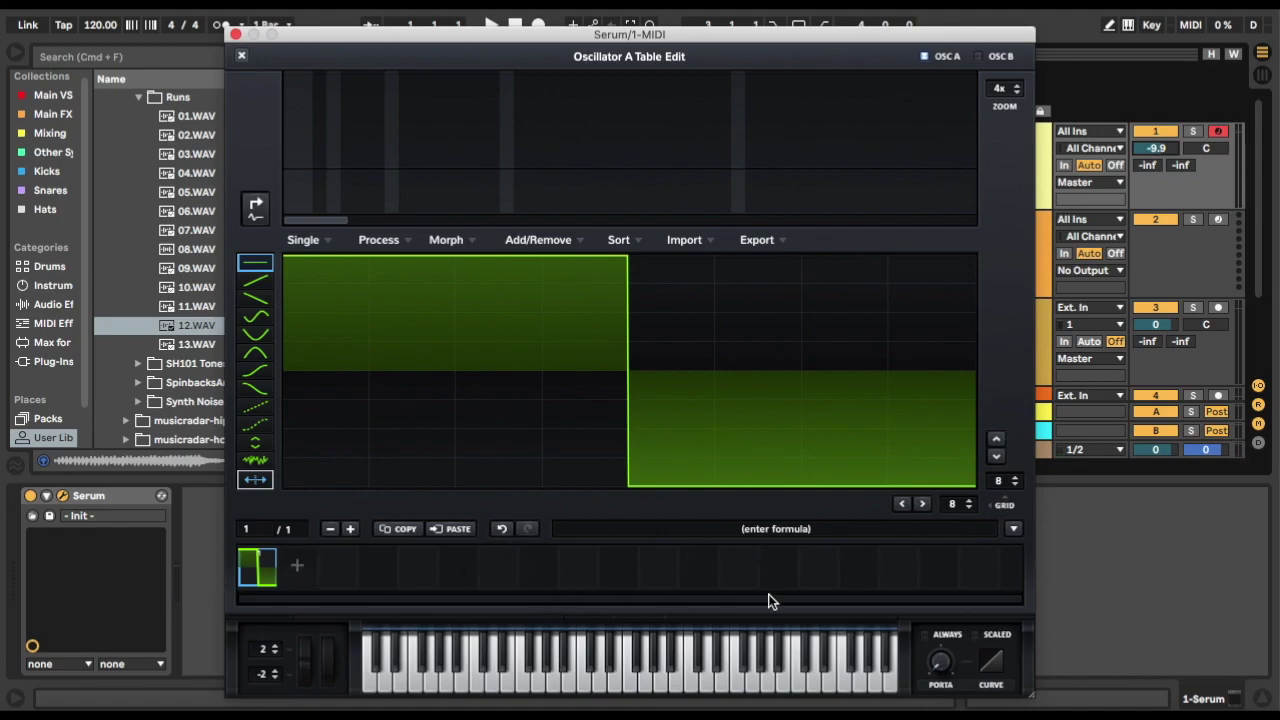
Add frame 2 and make it a pure sine with Bin 1 at 100%, then return to frame 1.
left_click(300, 566)
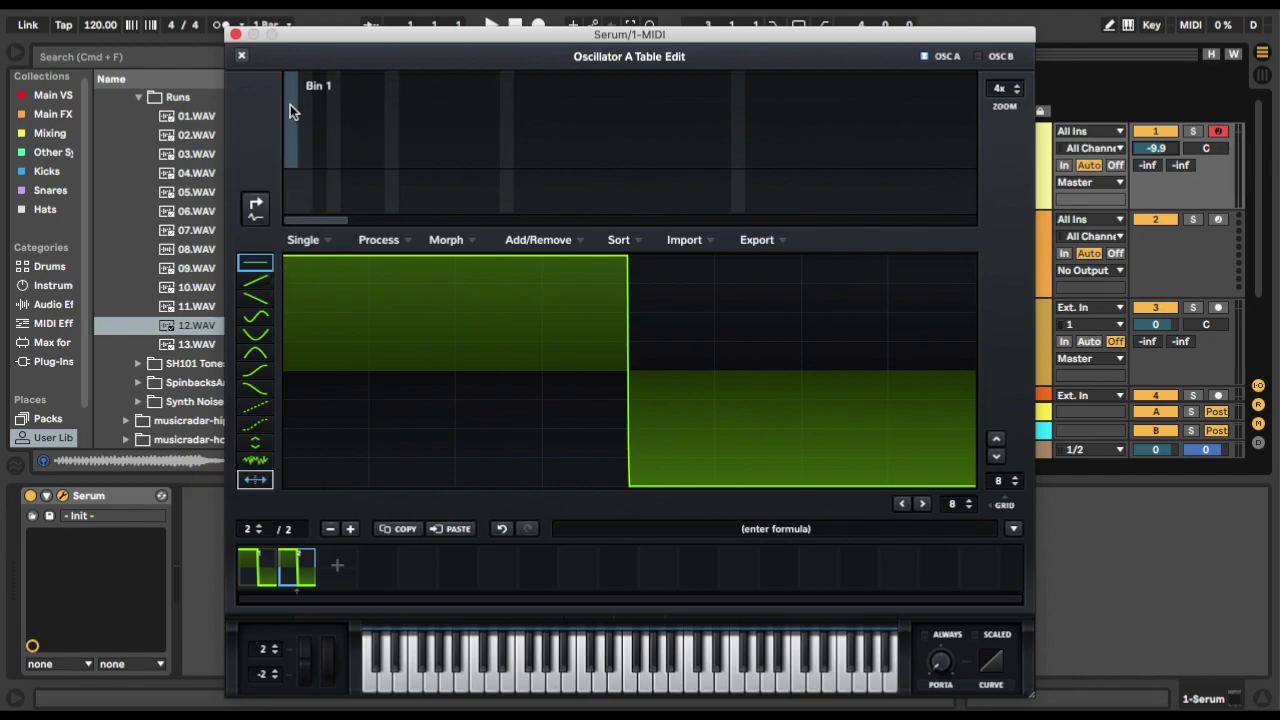
left_click_drag(290, 104, 288, 35)
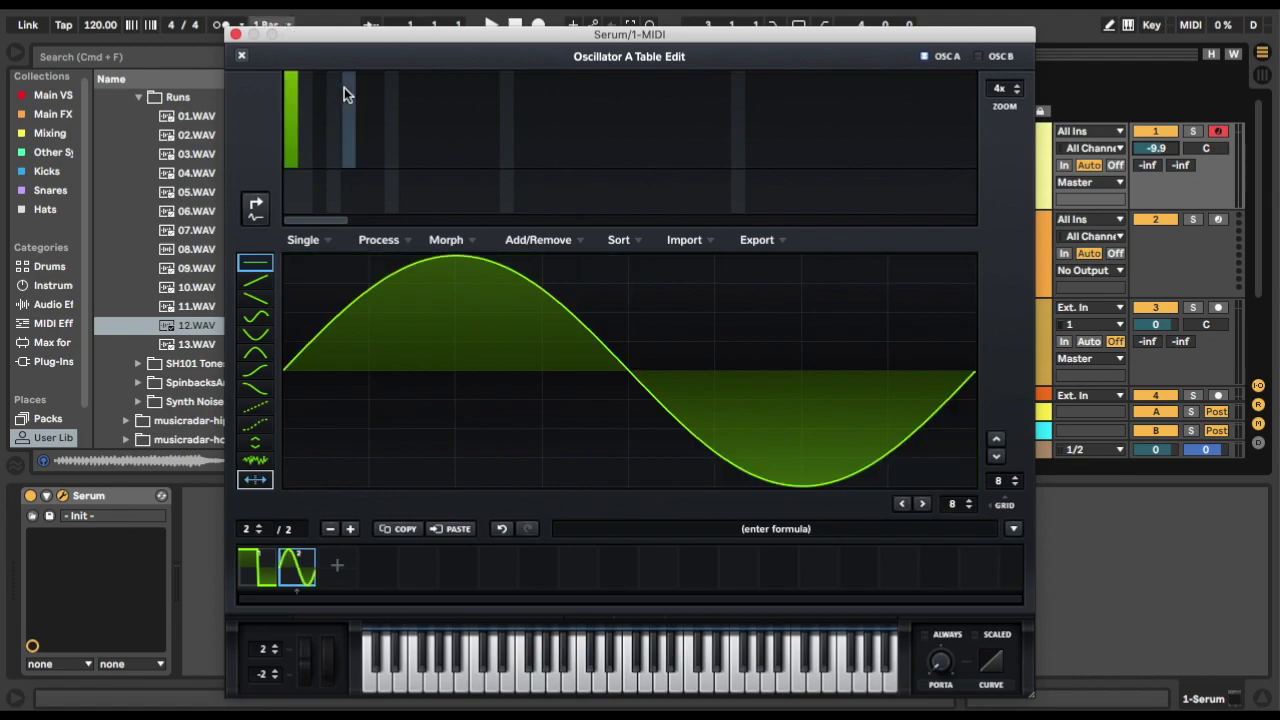
left_click(258, 572)
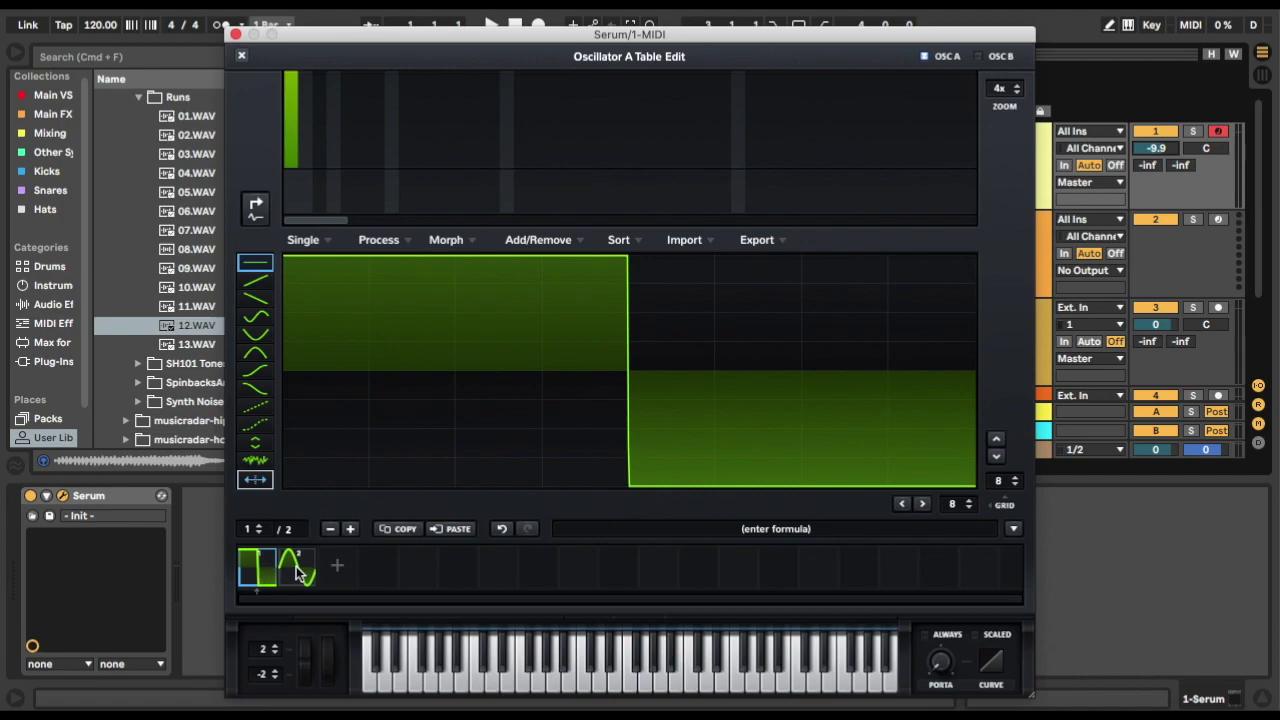
left_click(300, 567)
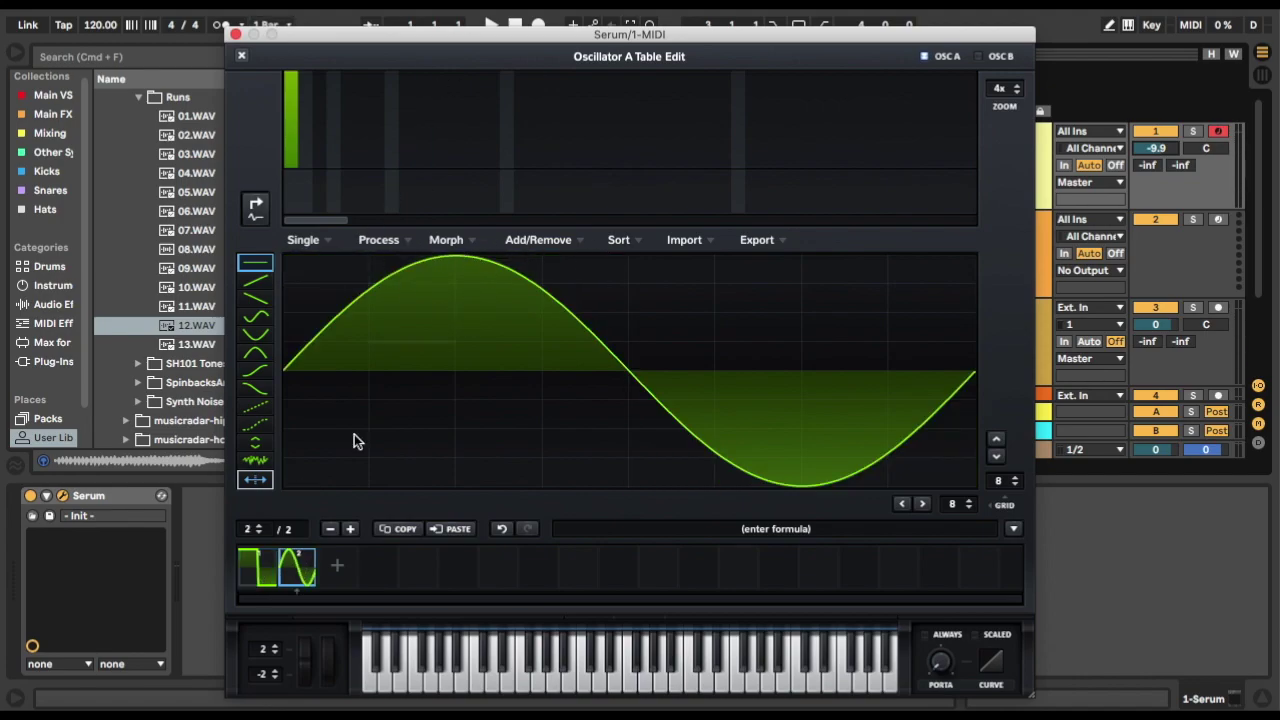
left_click(270, 575)
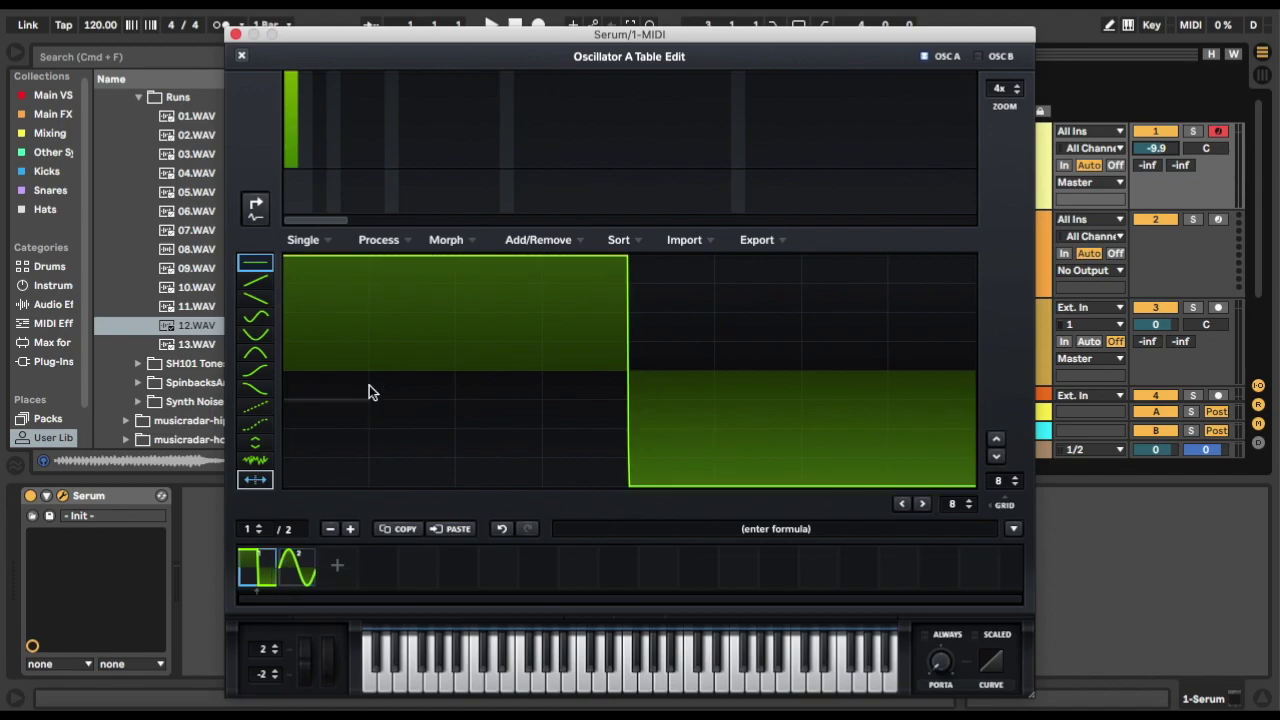
Fill the table with 256 frames via Morph - Crossfade, check frame 256, and close the editor.
left_click(446, 241)
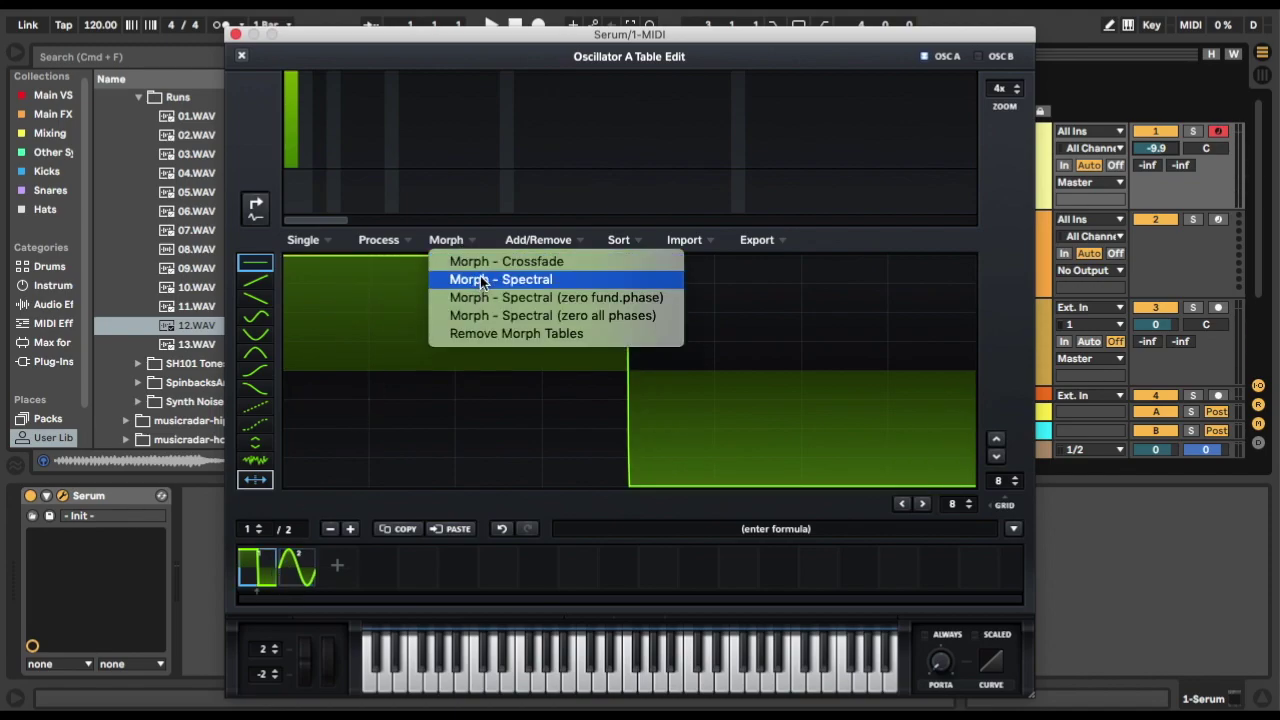
left_click(503, 262)
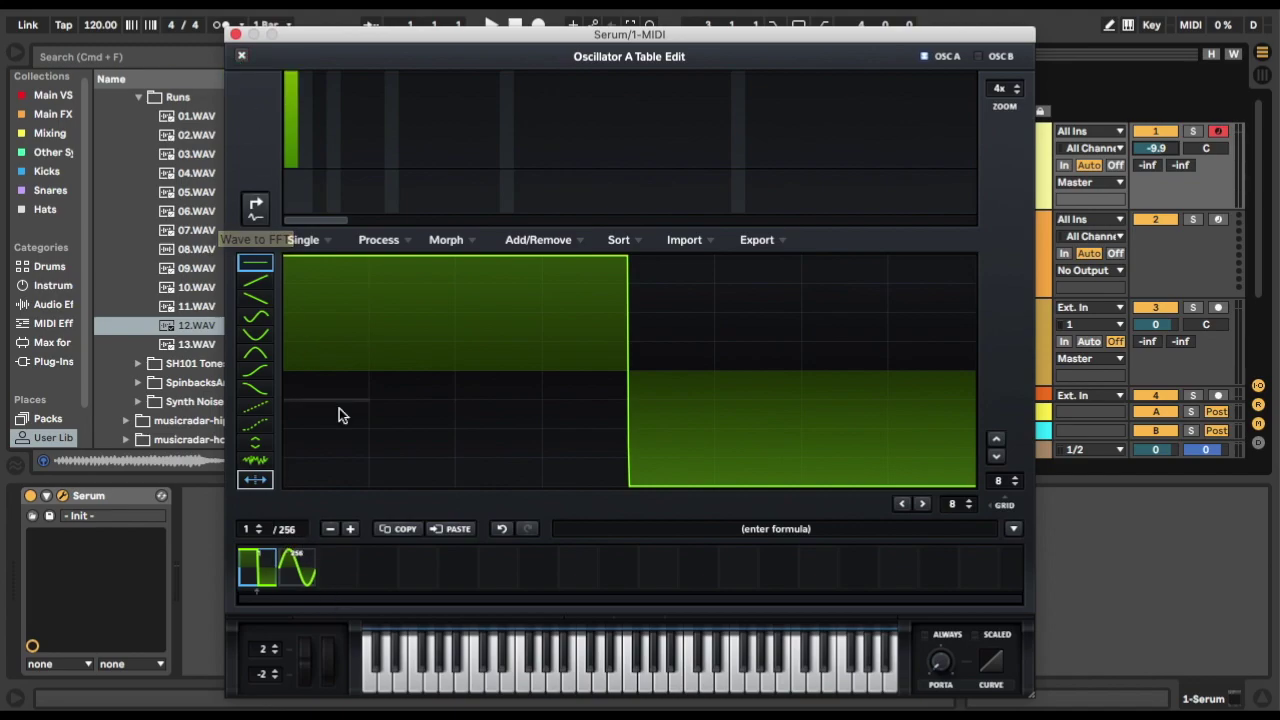
left_click(306, 576)
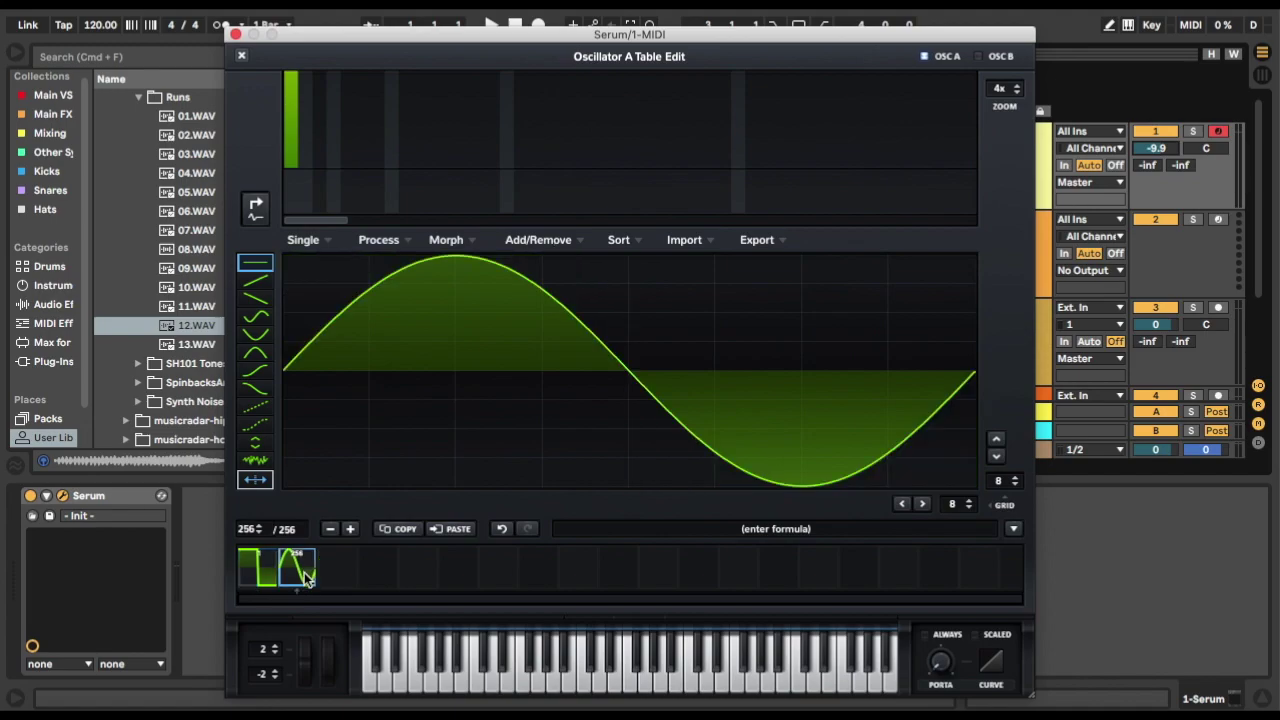
left_click(242, 56)
Shape LFO 1 into a descending ramp and route it to Oscillator A's WT position.
left_click_drag(736, 424, 525, 318)
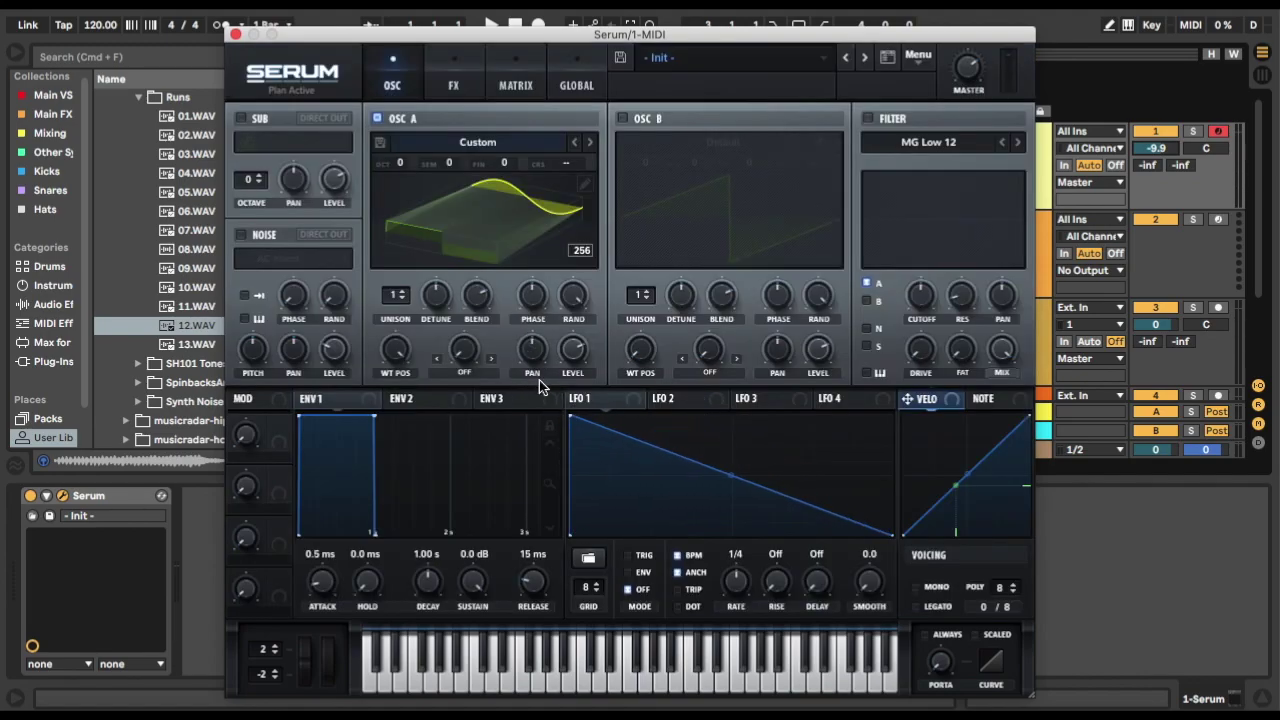
left_click_drag(584, 402, 397, 352)
left_click_drag(393, 467, 417, 589)
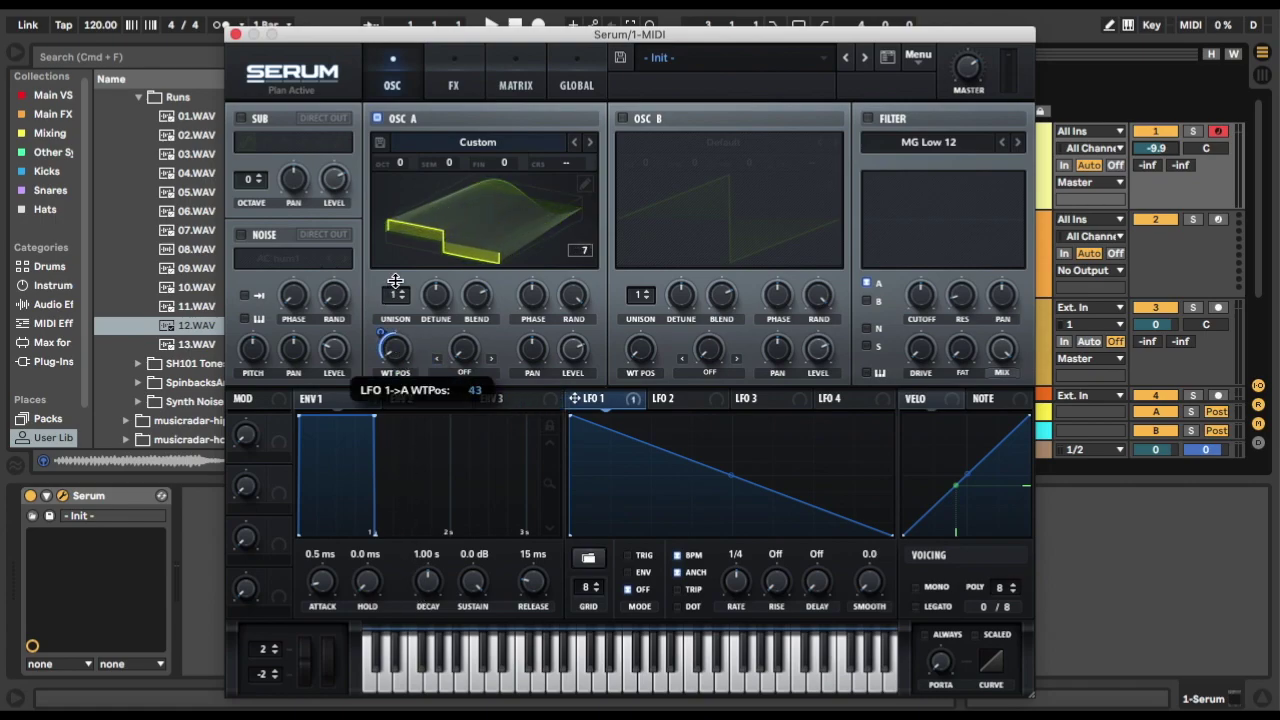
Set the wavetable position to frame 1 and show the wave as a flat 2D outline.
left_click_drag(392, 346, 394, 350)
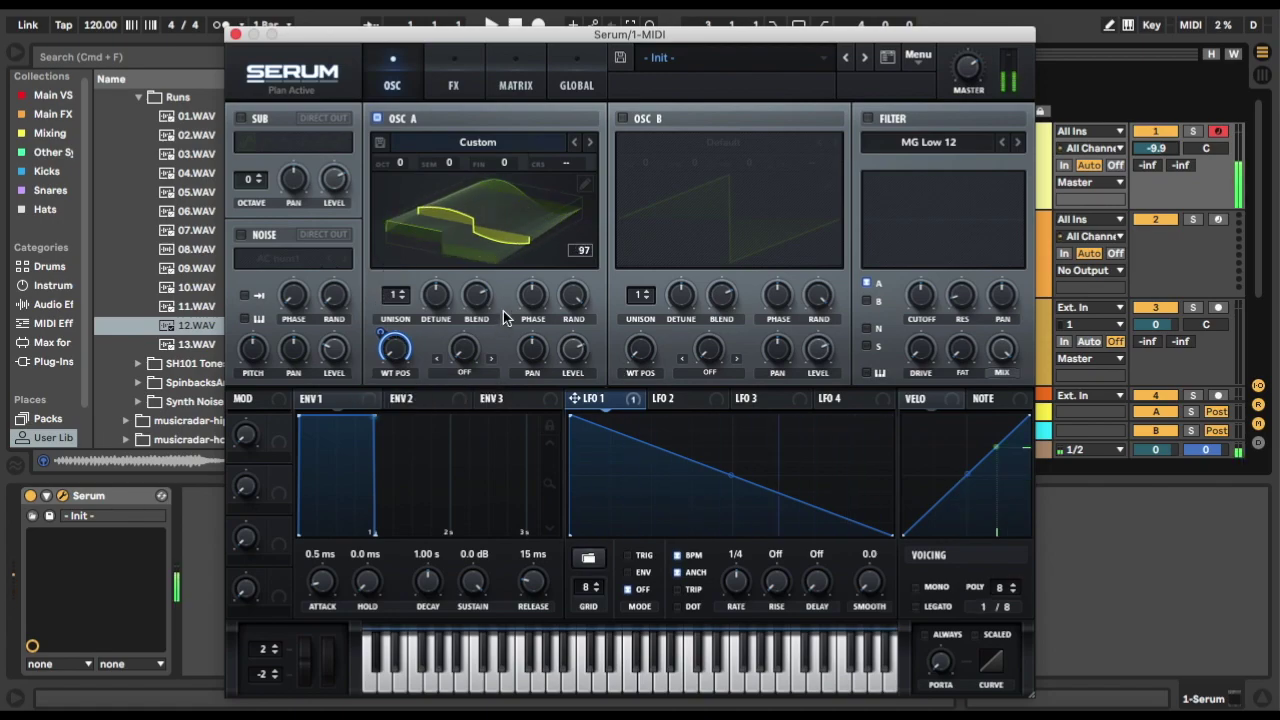
left_click(562, 210)
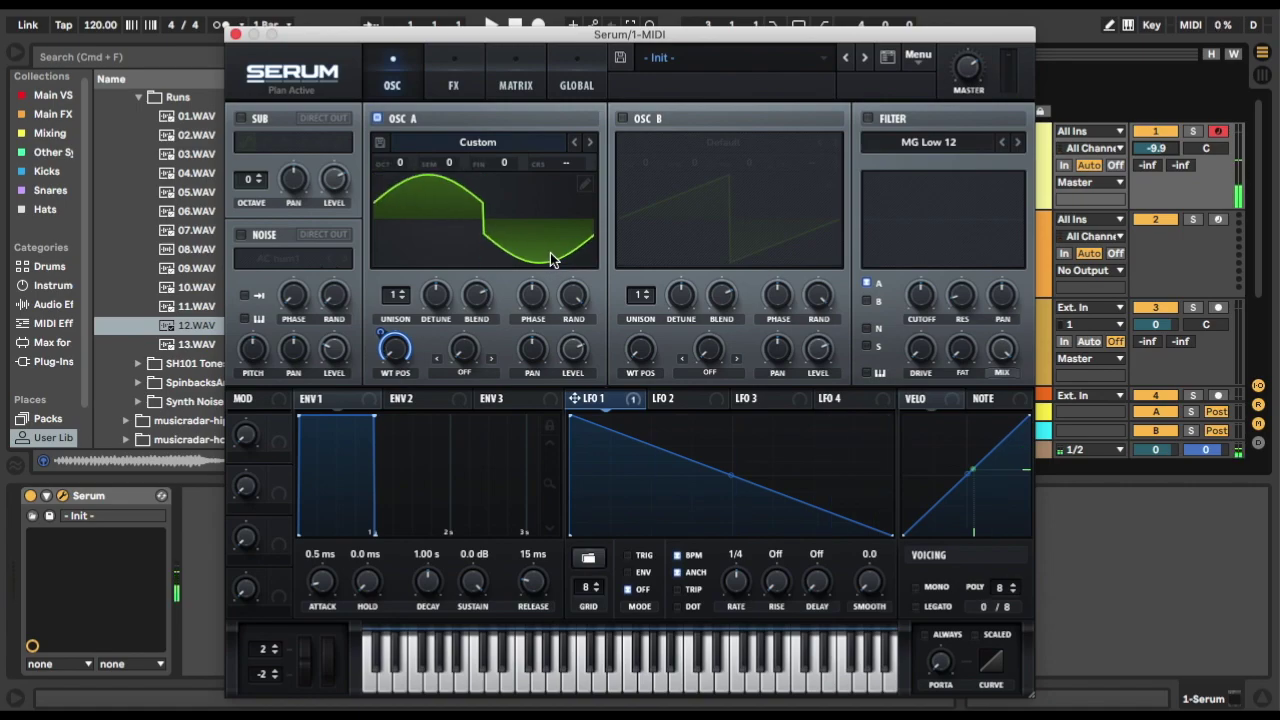
left_click(918, 55)
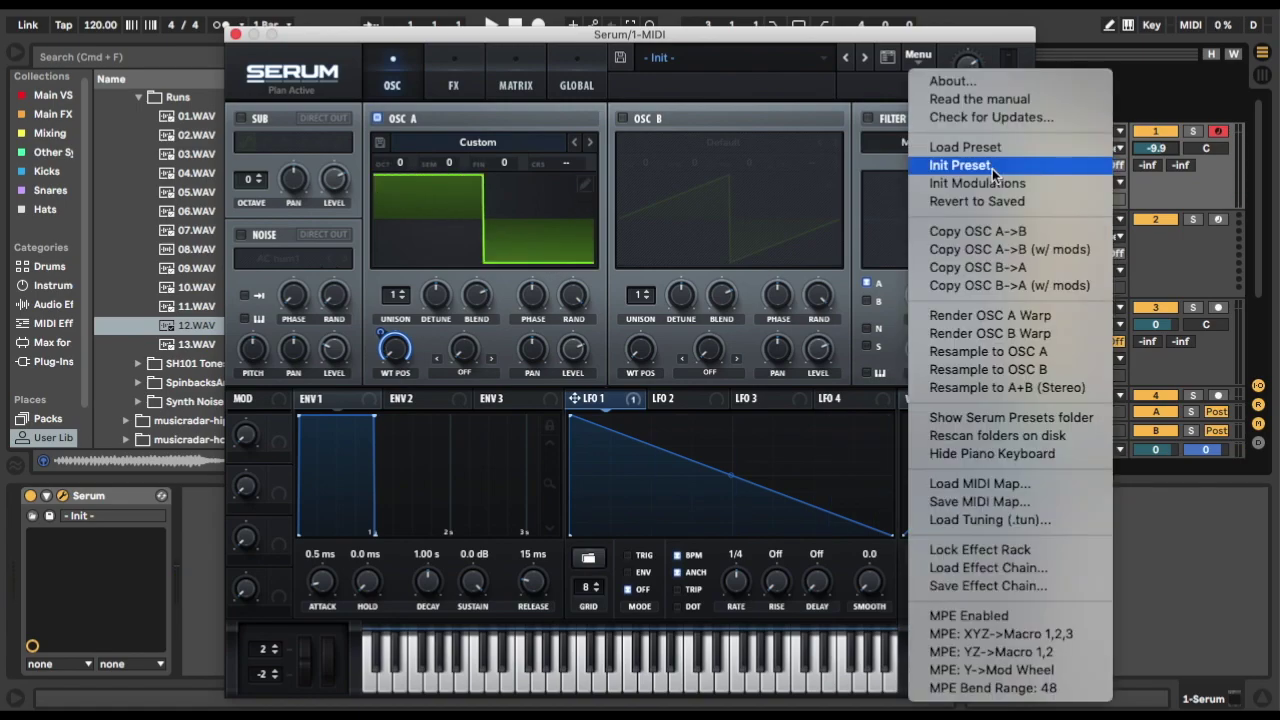
Init the preset, open Oscillator A's table editor, and turn its saw frame into a pure sine.
left_click(992, 166)
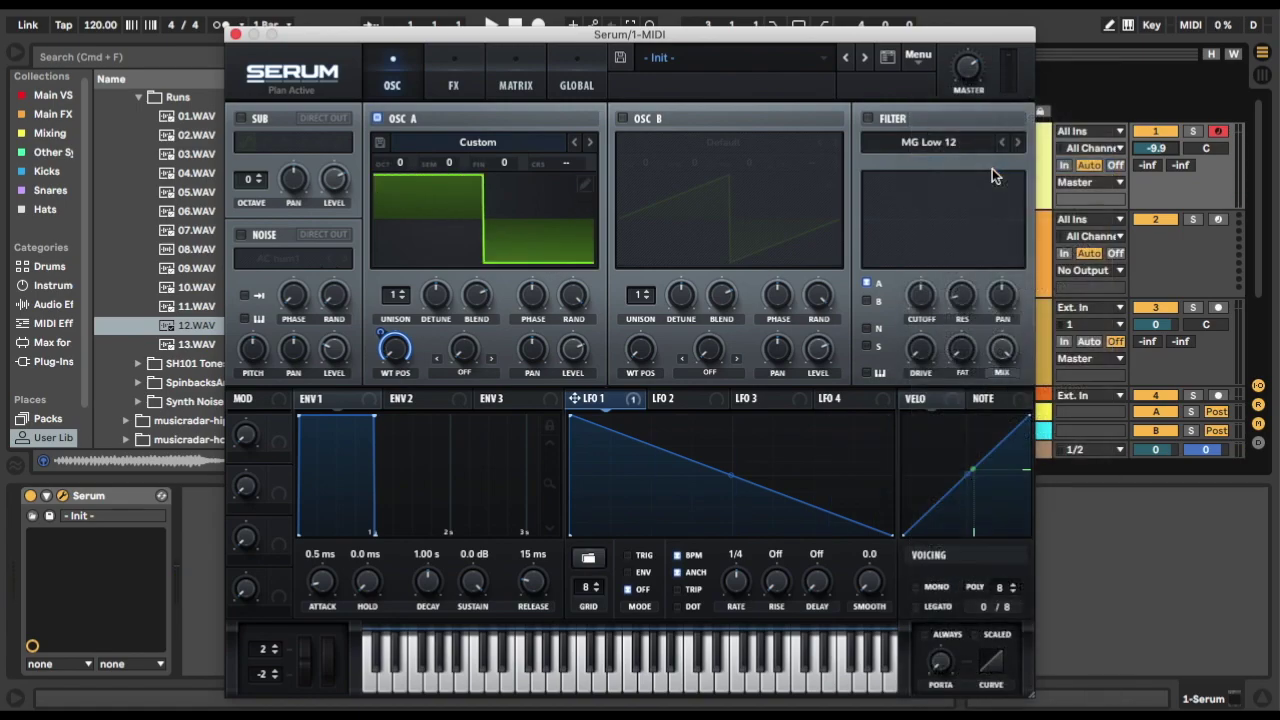
left_click(584, 187)
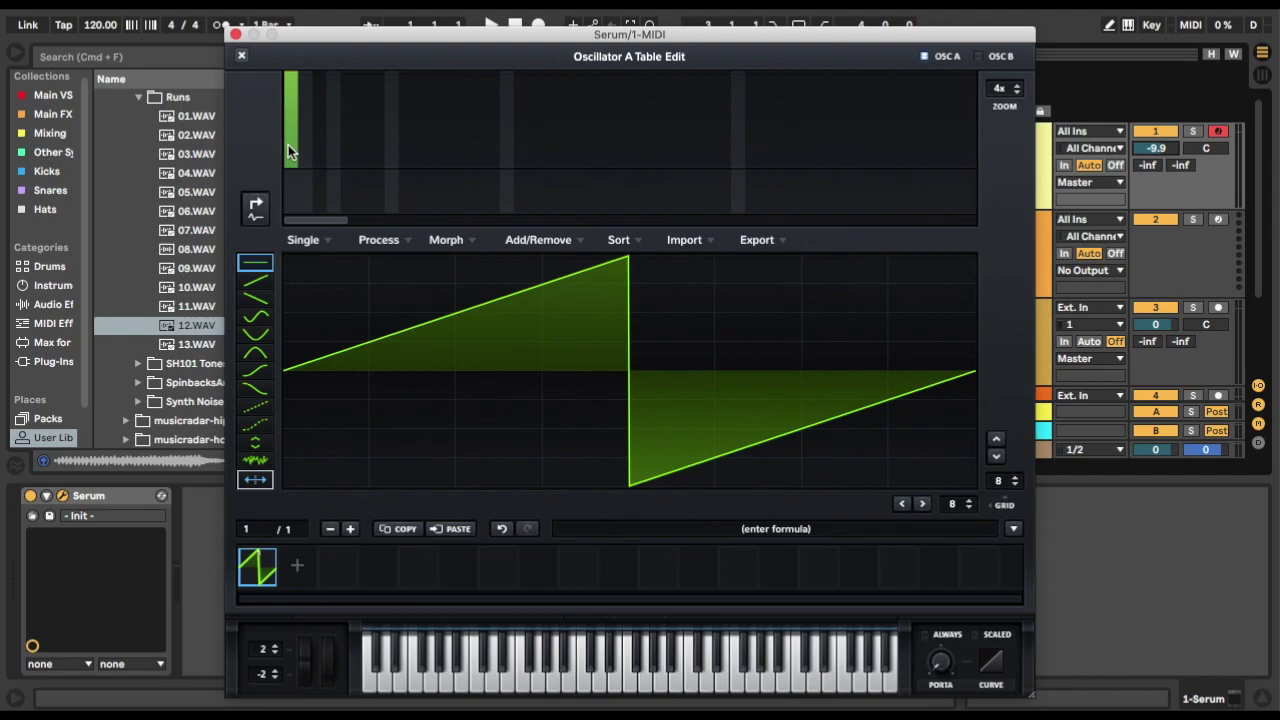
left_click_drag(289, 151, 290, 46)
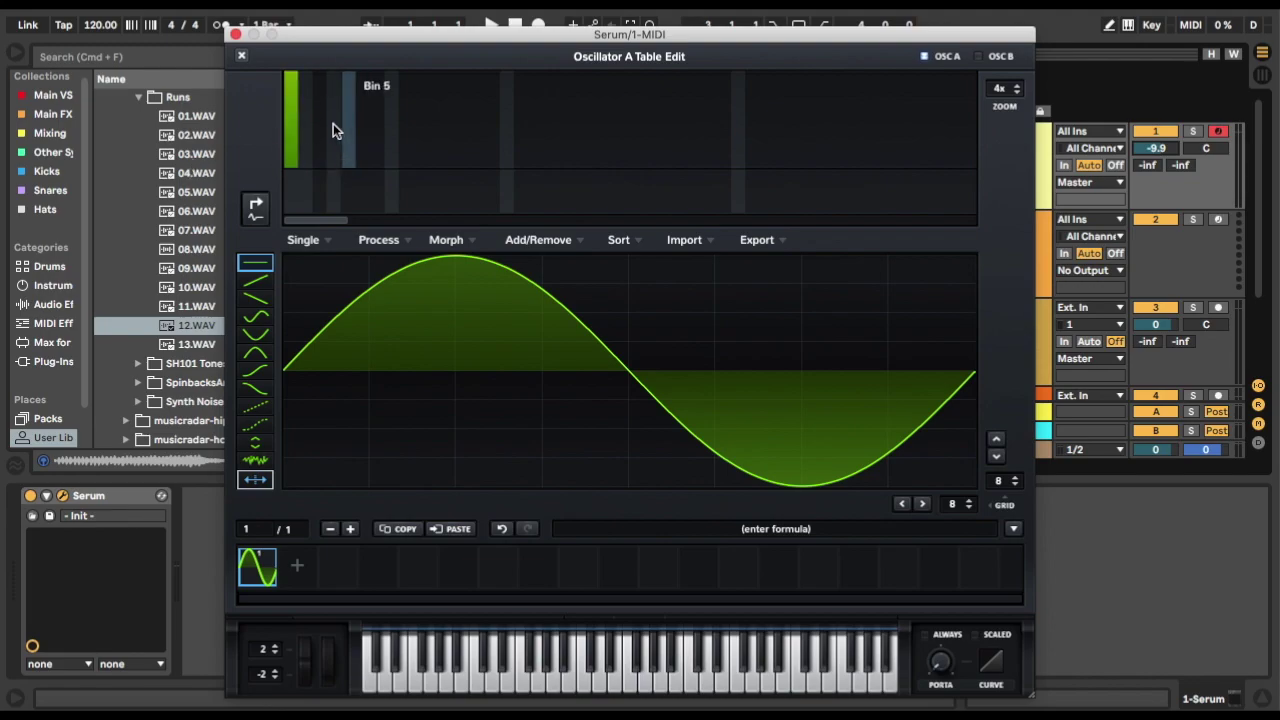
Add the second harmonic at full level, then clear the higher harmonics back to a sine.
mouse_move(310, 118)
left_mouse_down()
mouse_move(304, 56)
mouse_move(316, 98)
mouse_move(316, 50)
mouse_move(330, 100)
mouse_move(331, 44)
mouse_move(353, 100)
mouse_move(353, 30)
mouse_move(362, 104)
mouse_move(365, 30)
mouse_move(377, 102)
mouse_move(376, 40)
left_mouse_up()
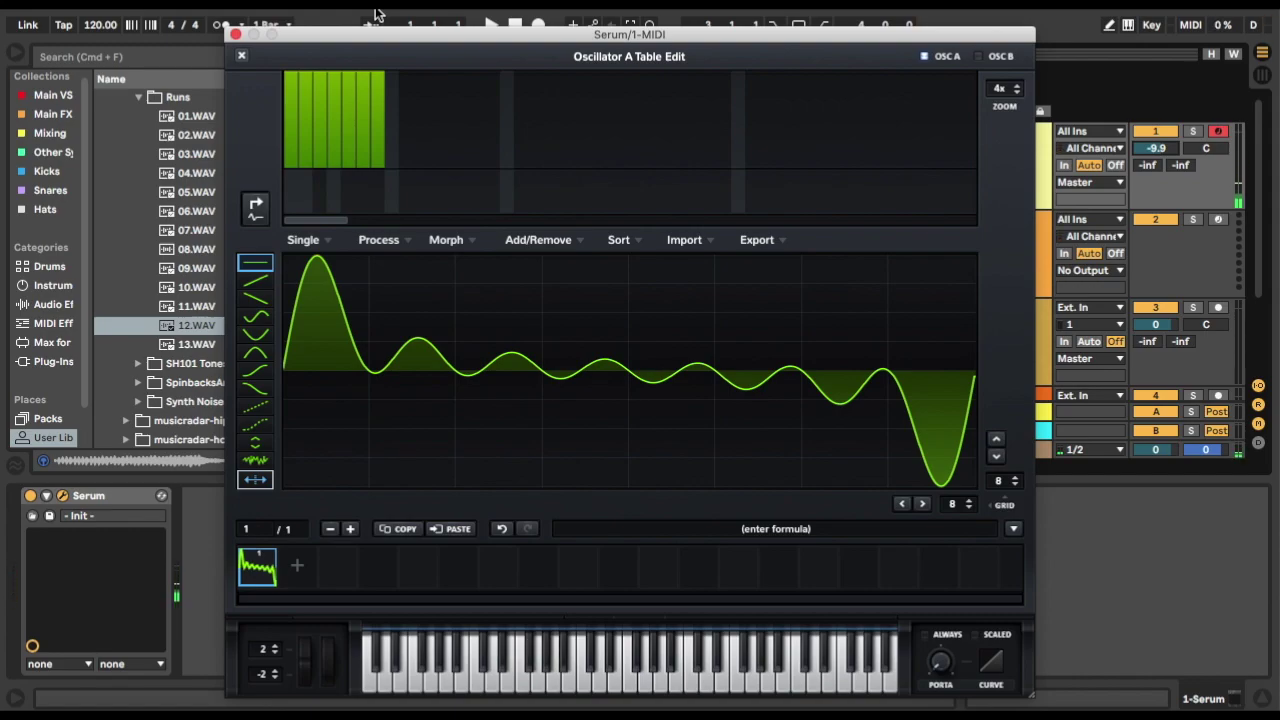
mouse_move(379, 101)
left_mouse_down()
mouse_move(376, 179)
mouse_move(317, 173)
left_mouse_up()
left_click_drag(320, 217, 964, 238)
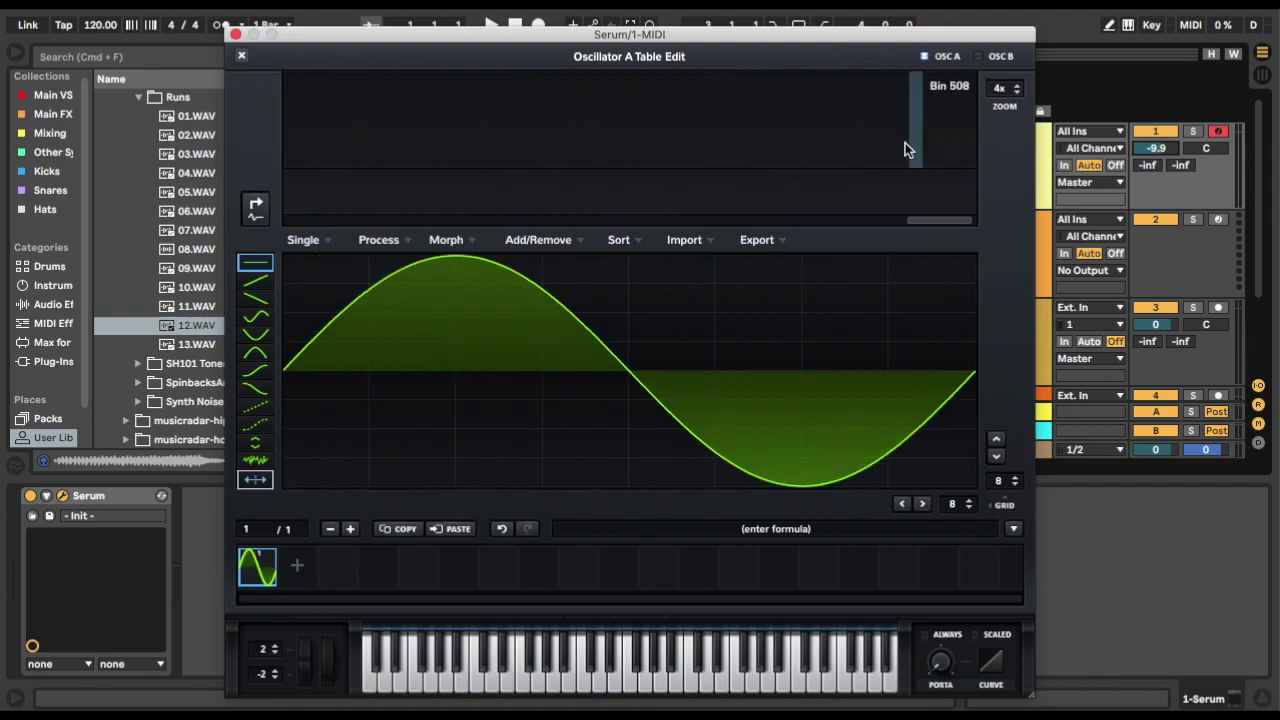
left_click_drag(928, 219, 272, 208)
Shift the phases of harmonics 1 and 2, then drop both magnitudes to 0% for silence.
left_click(291, 197)
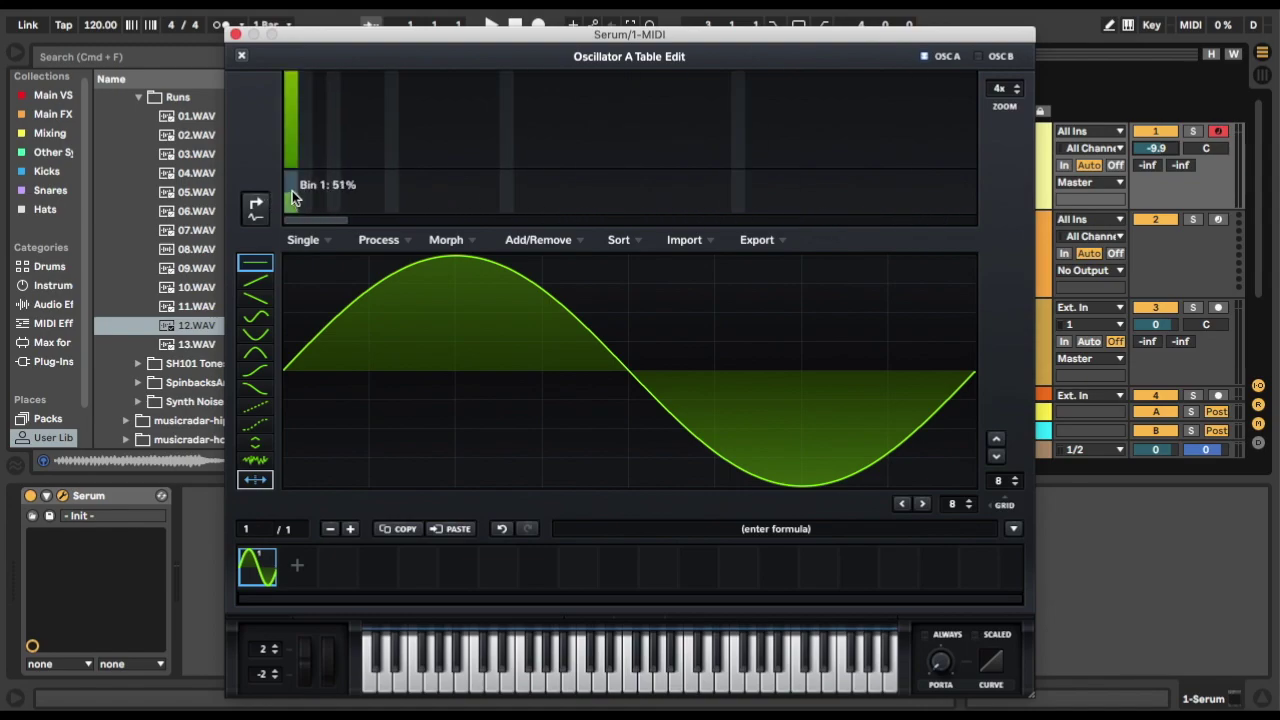
left_click_drag(291, 197, 303, 205)
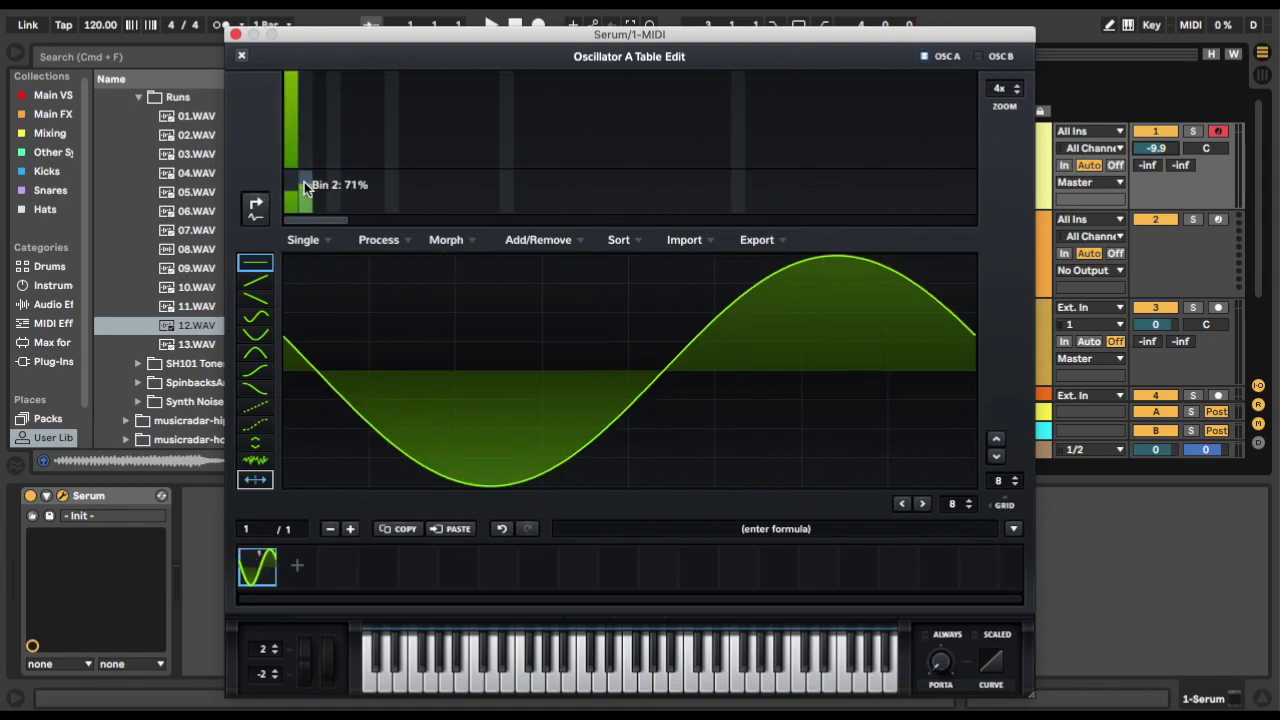
left_click_drag(306, 105, 306, 48)
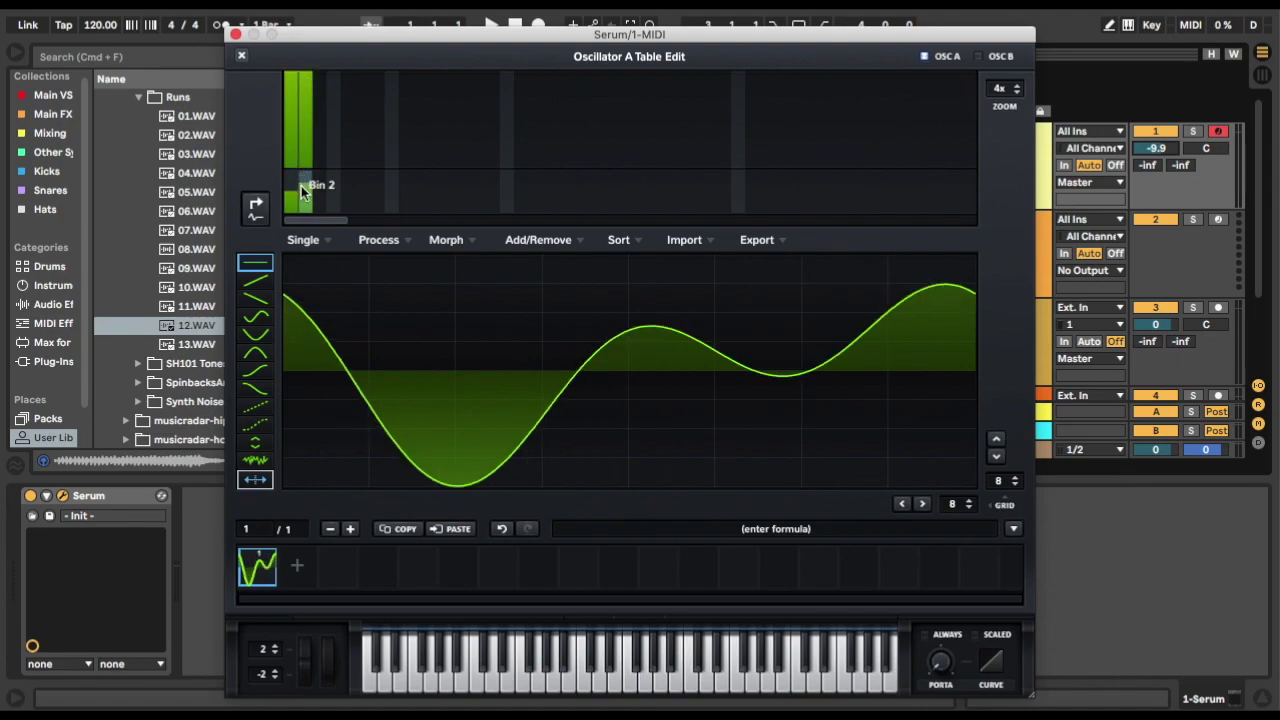
left_click_drag(304, 206, 301, 192)
mouse_move(300, 113)
left_mouse_down()
mouse_move(281, 214)
mouse_move(275, 315)
left_mouse_up()
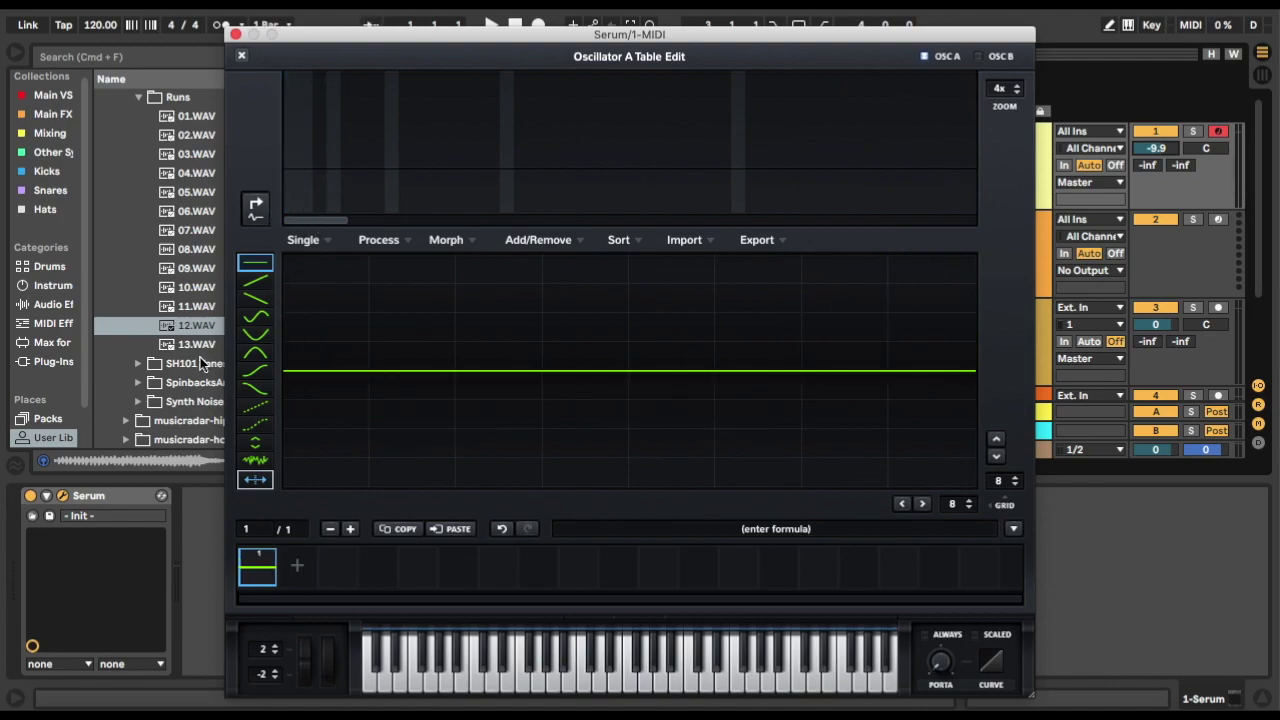
left_click(828, 528)
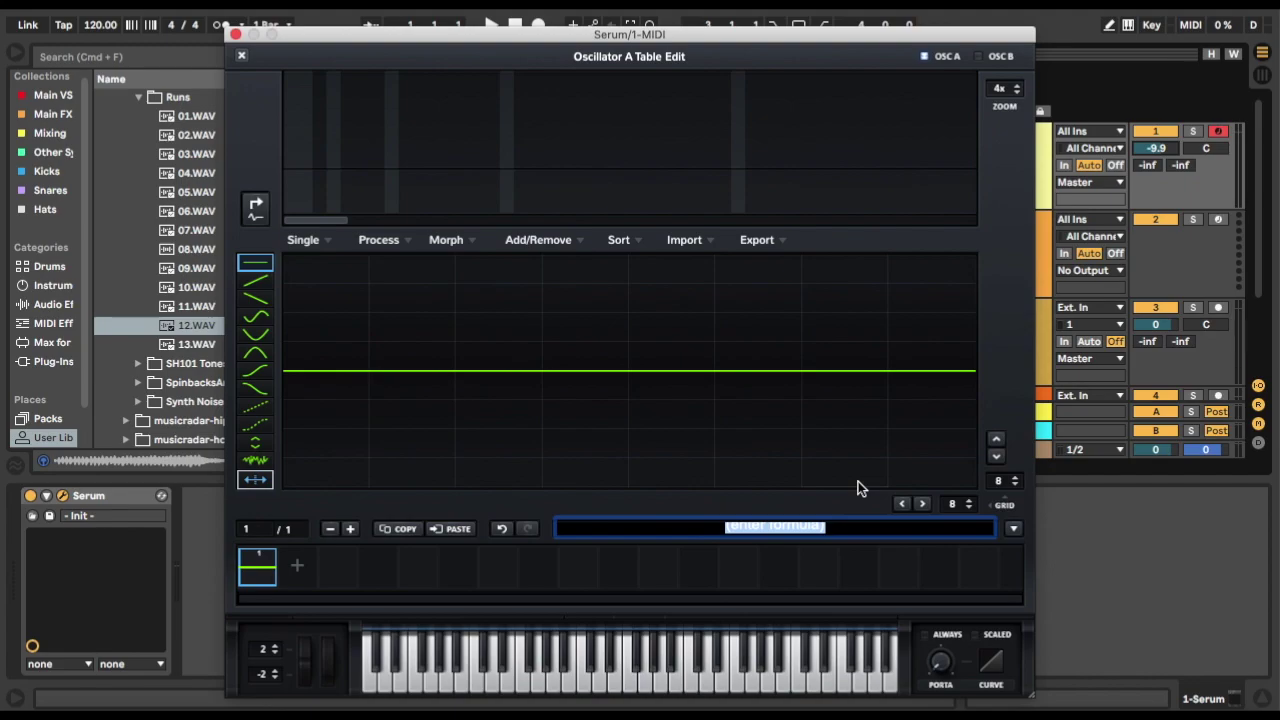
Apply the formula sin(-x*pi), then extend it to sin(-x*pi*y) to generate 256 frames.
type("sin(")
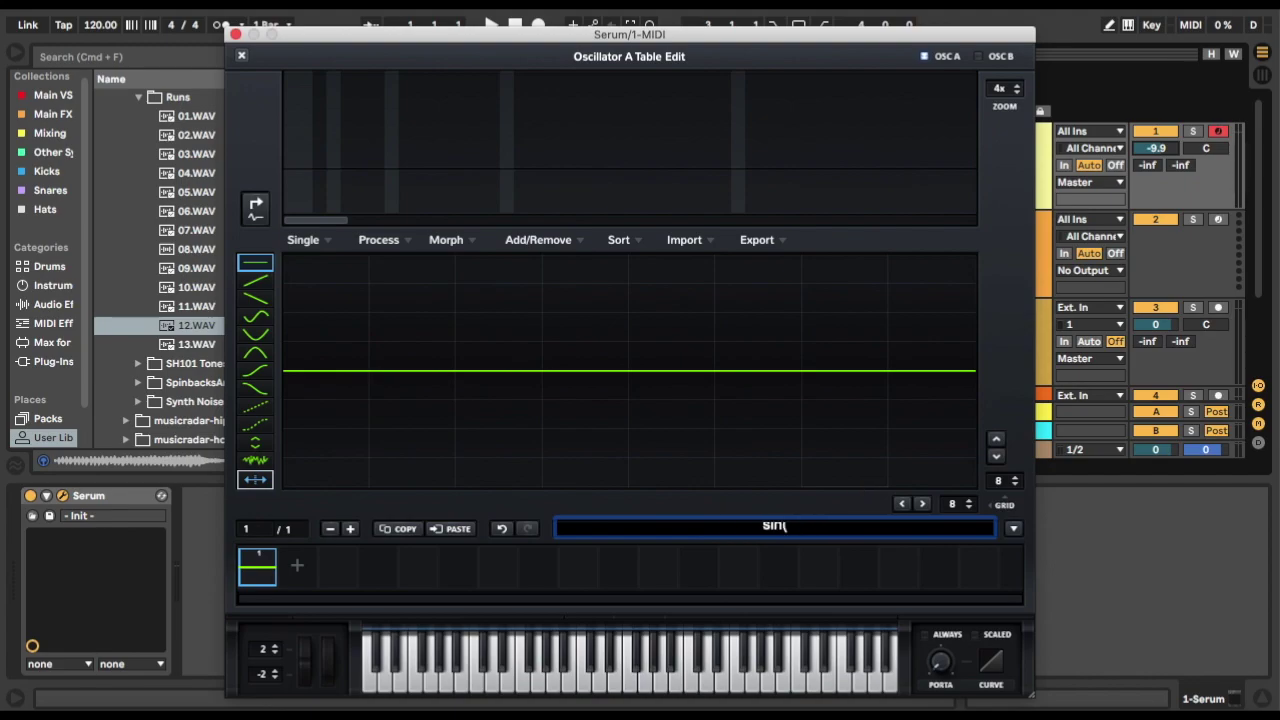
type("-x^p")
type("i)")
key("Return")
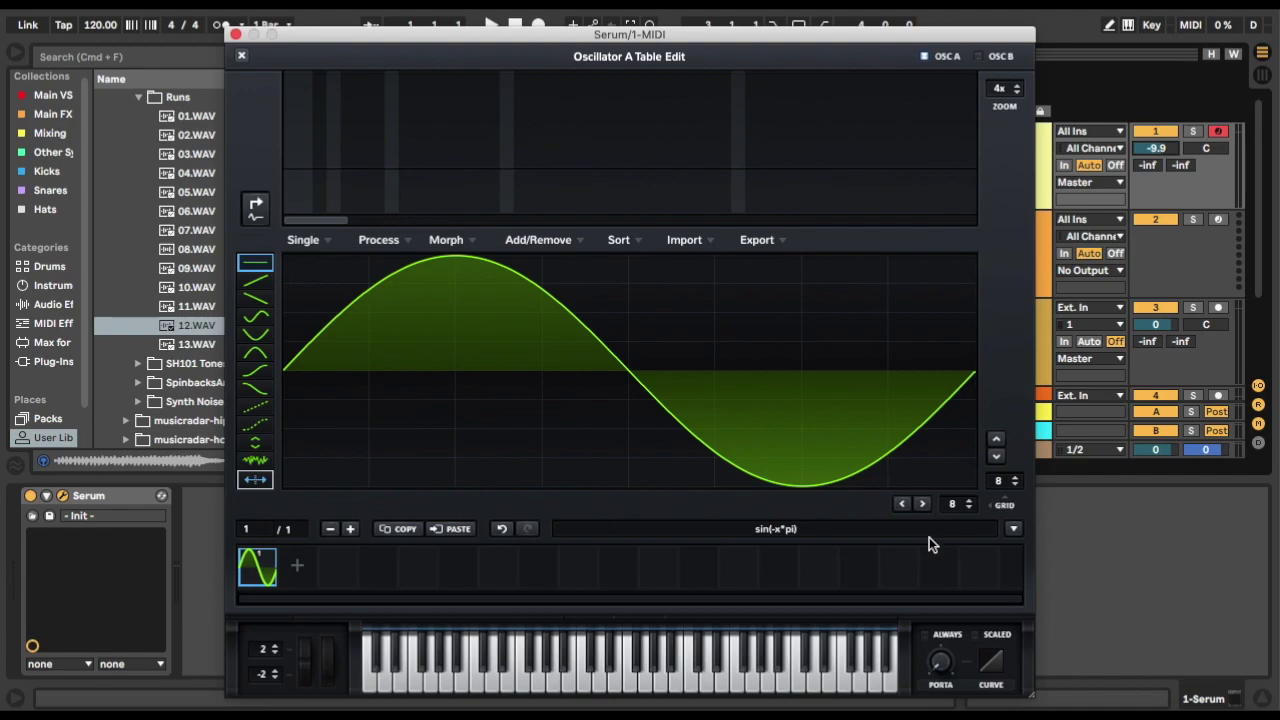
left_click(872, 528)
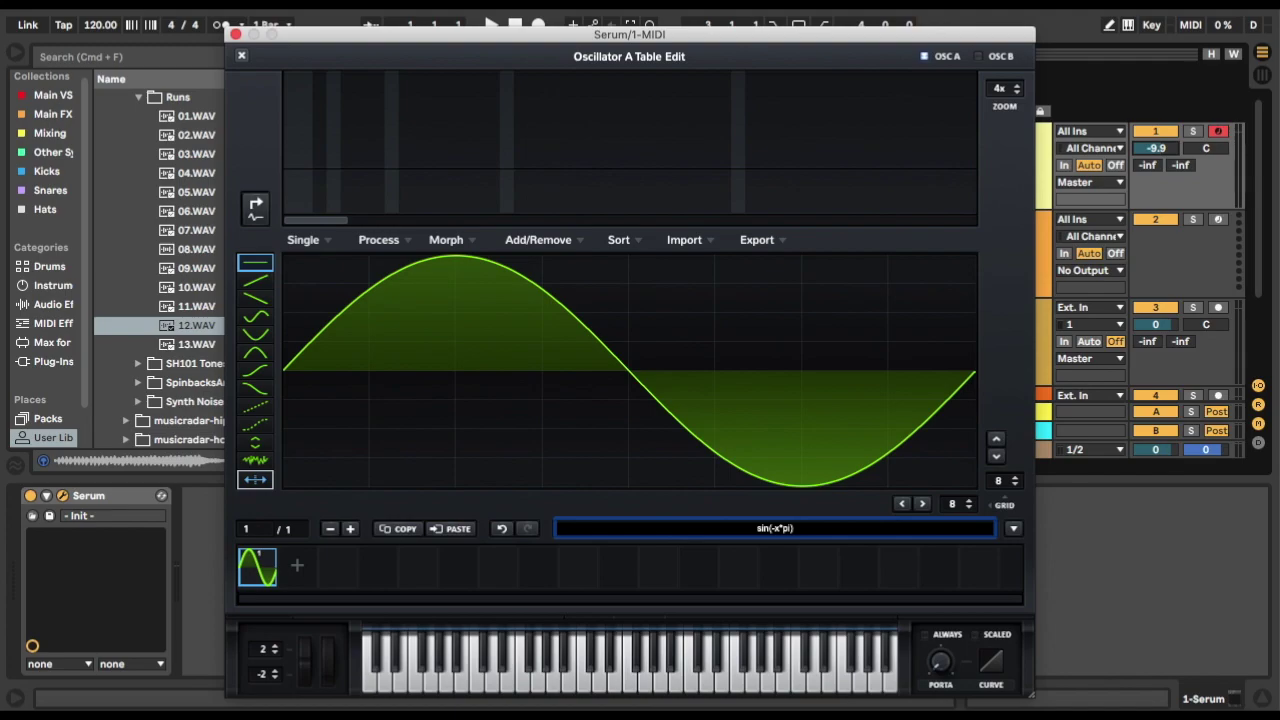
type("*y")
key("Return")
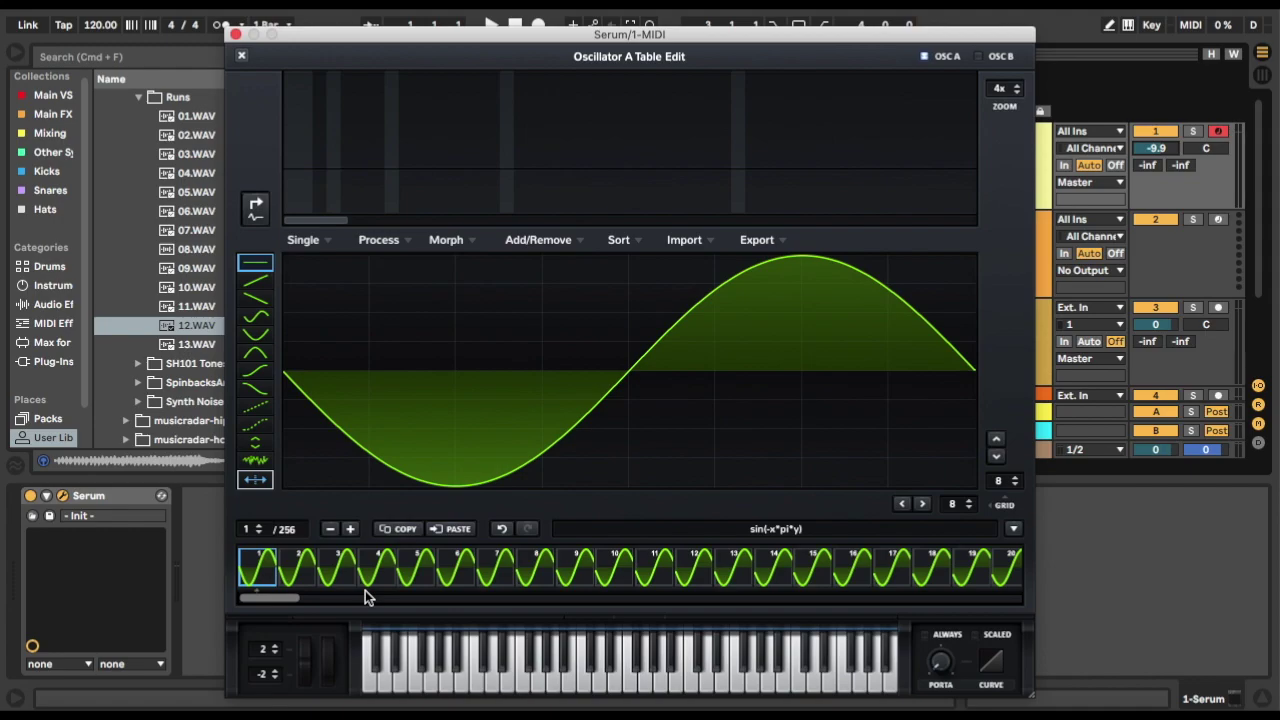
left_click_drag(252, 598, 155, 648)
Close the editor, route LFO 1 to Oscillator A's WT position, and play a note to hear the sweep.
left_click(241, 55)
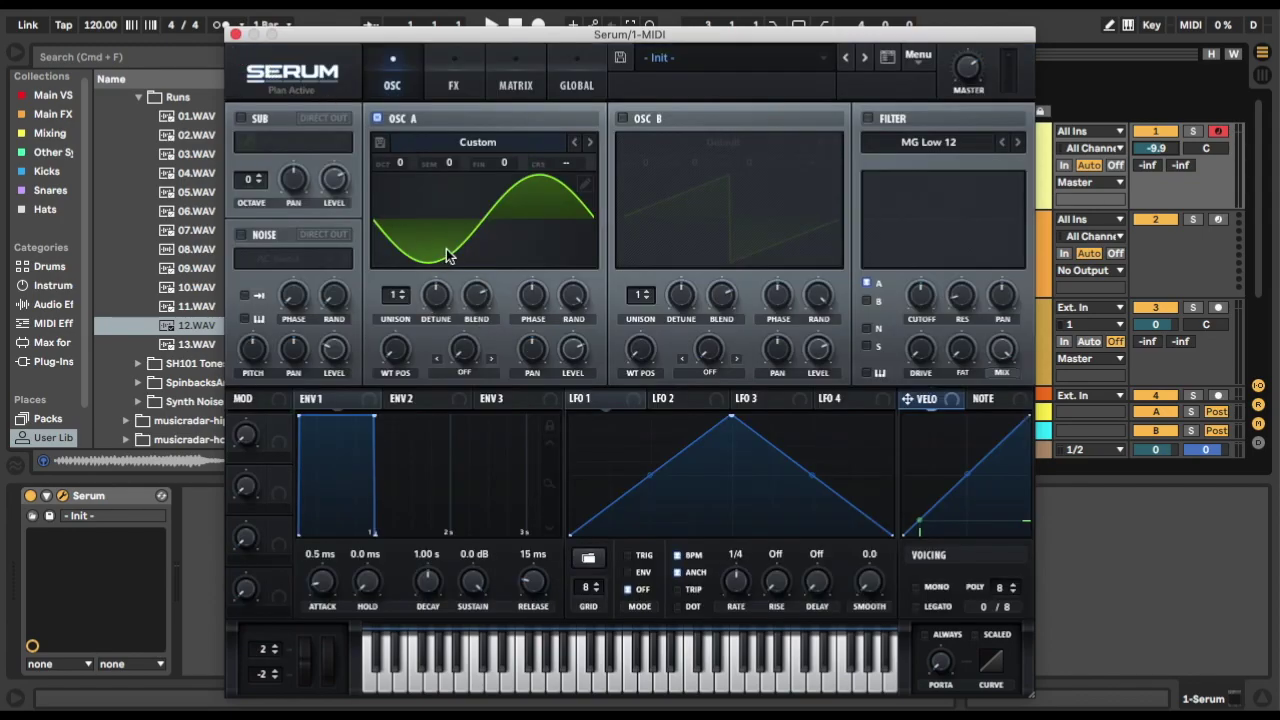
left_click_drag(575, 398, 398, 360)
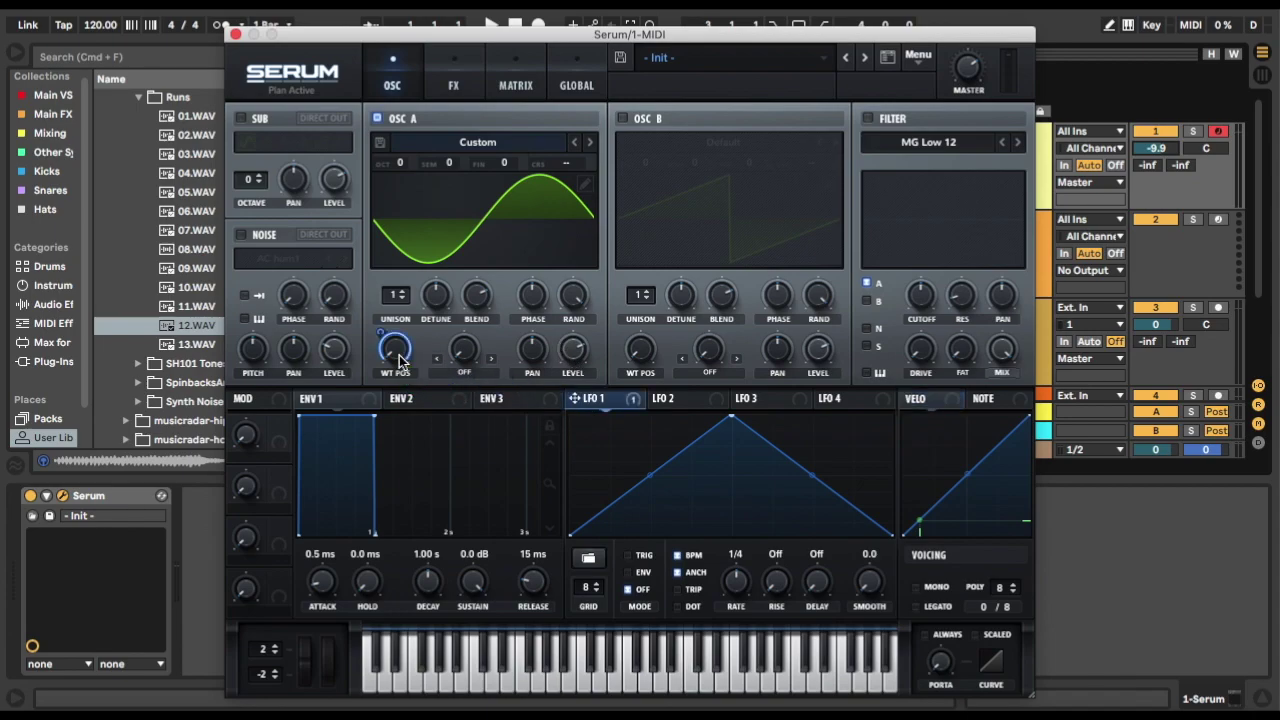
key("a")
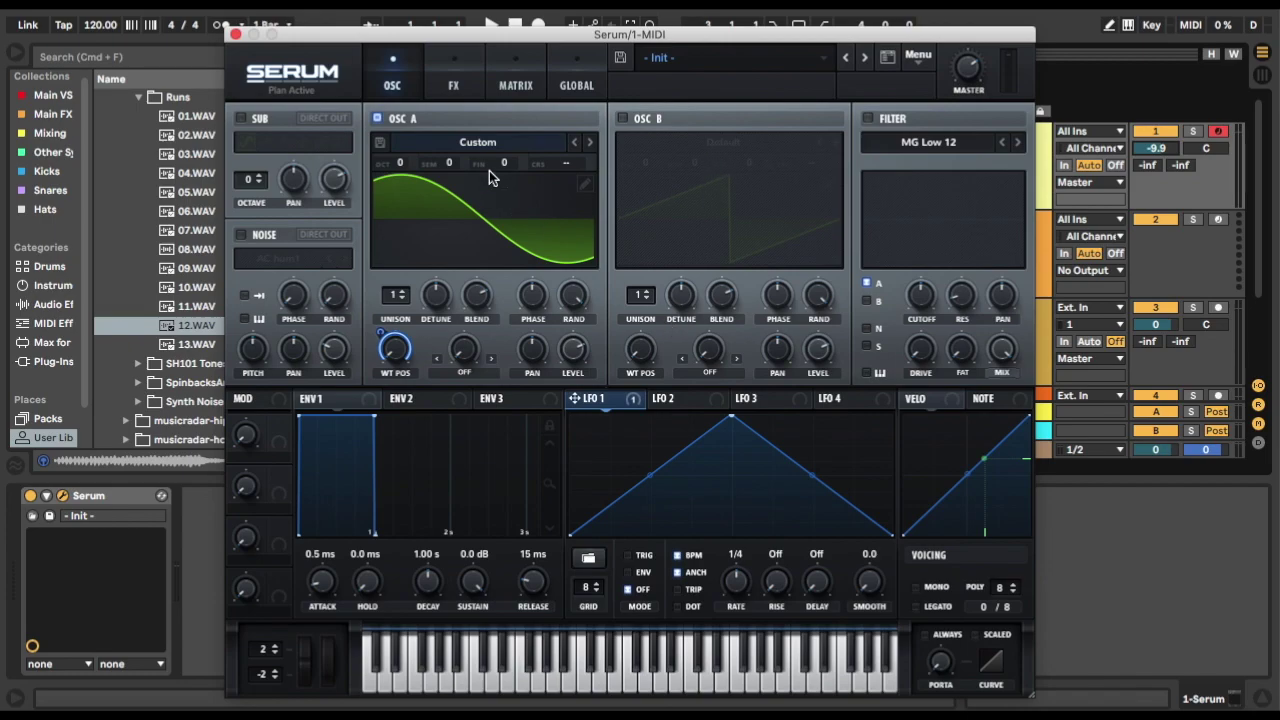
left_click(480, 142)
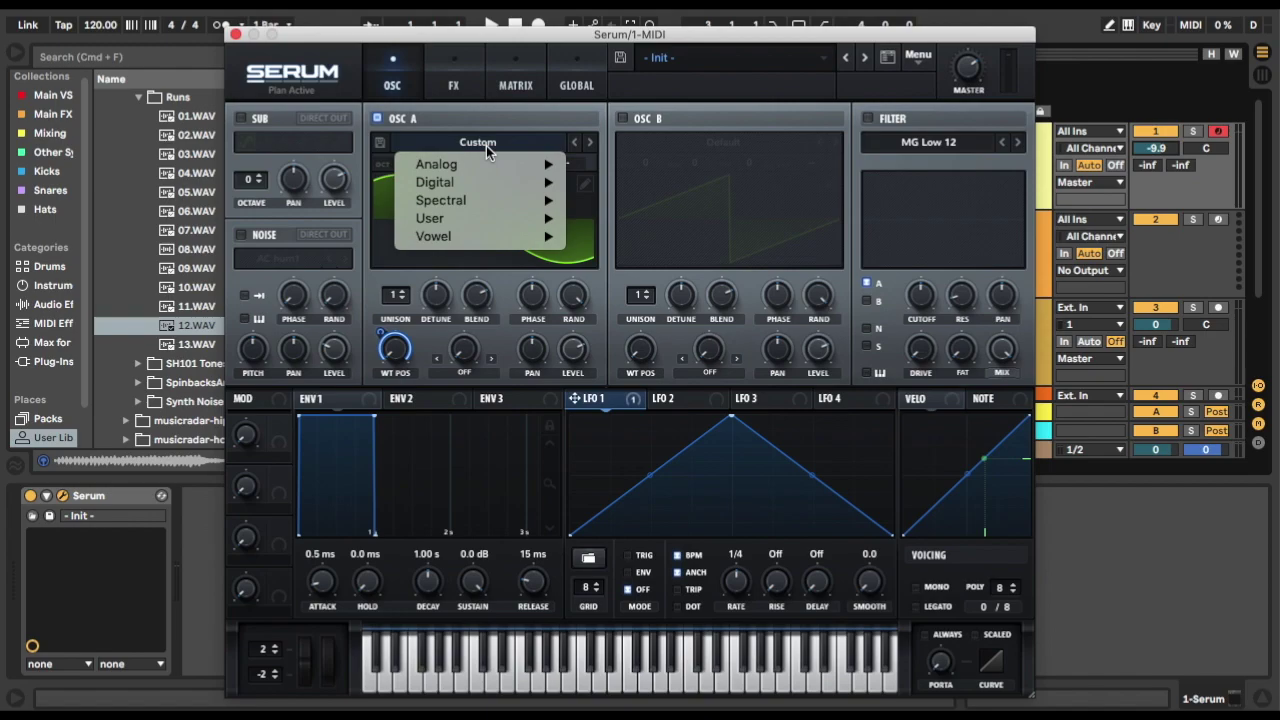
left_click(486, 145)
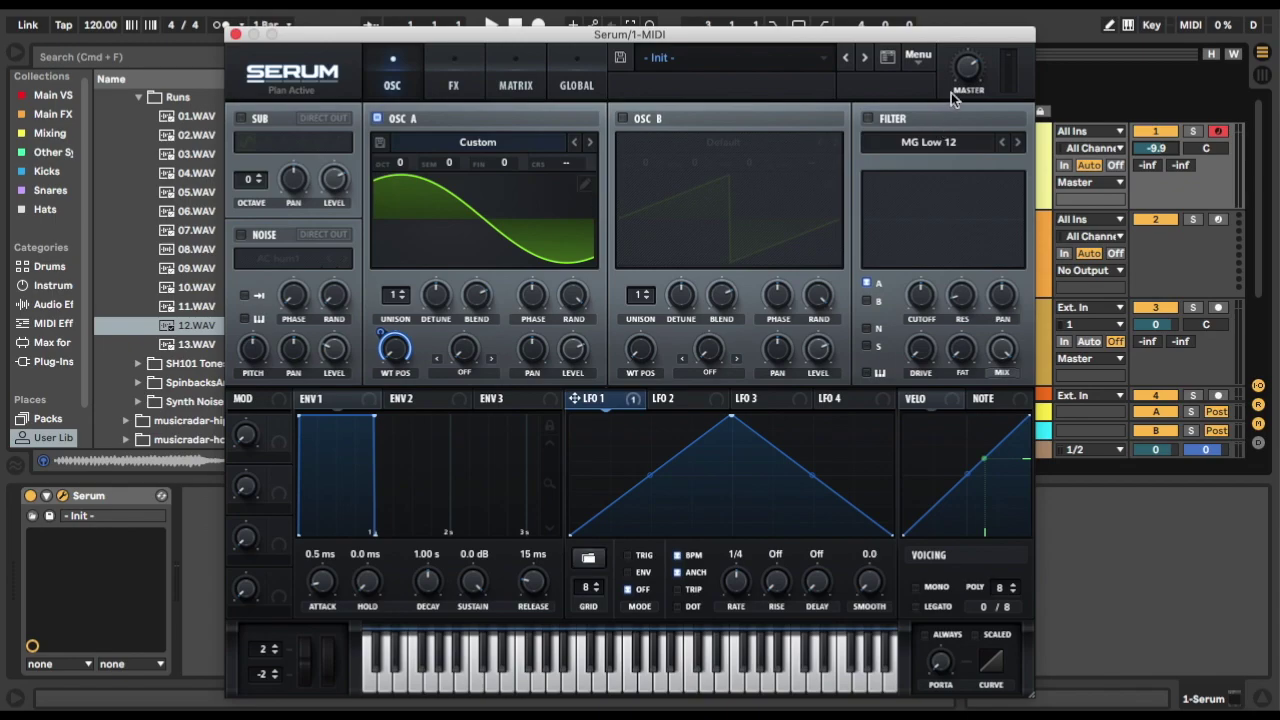
Init the preset, open Oscillator A's table editor, and draw a sine-topped square in frame 1.
left_click(918, 56)
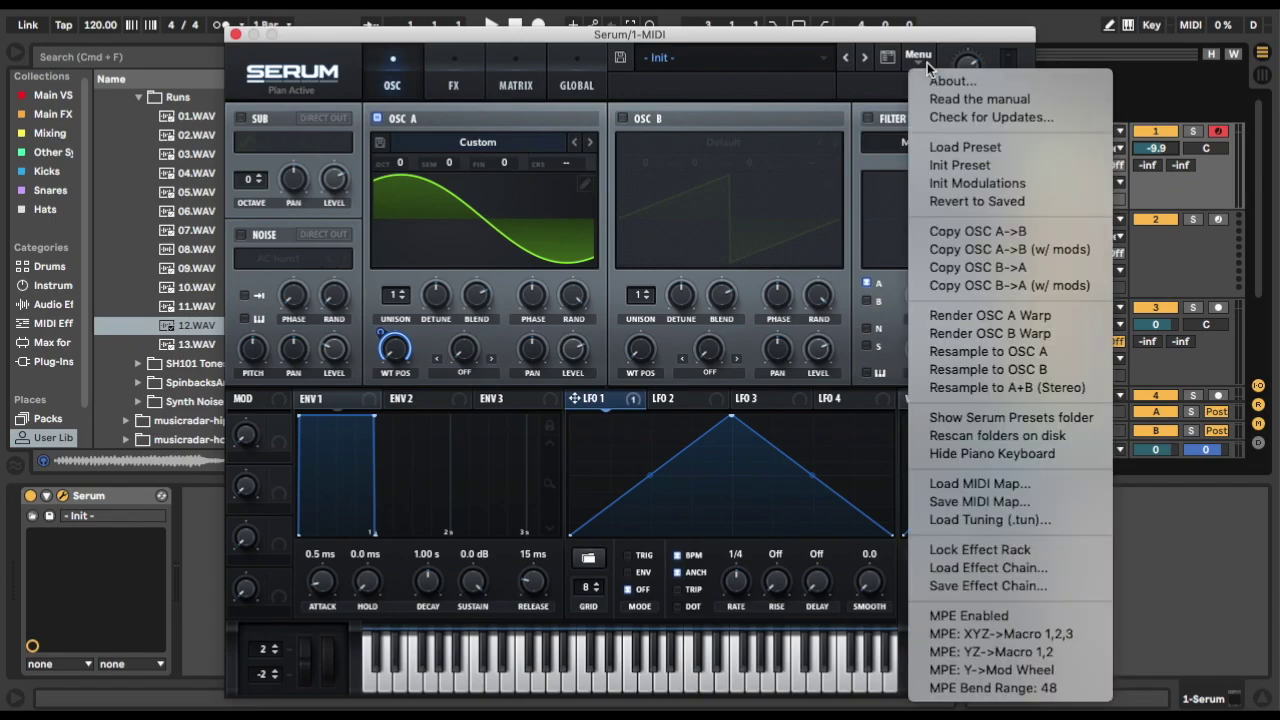
left_click(961, 166)
left_click(586, 184)
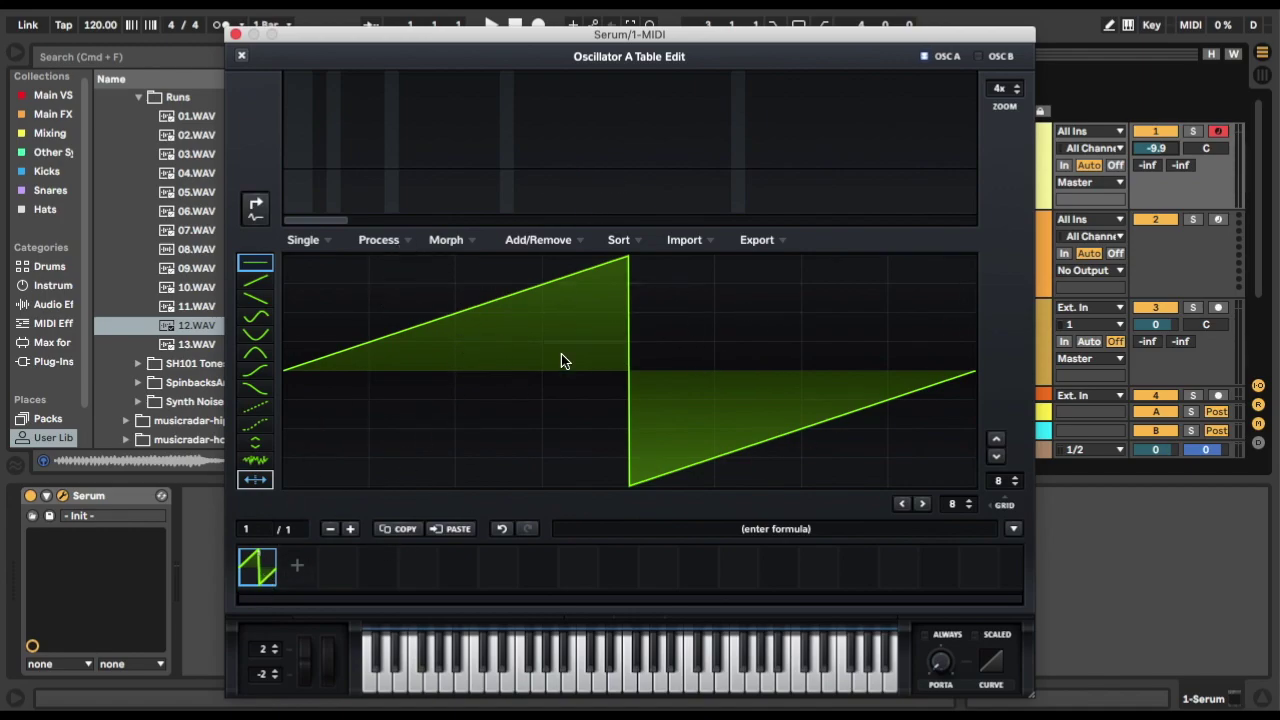
left_click(255, 316)
left_click_drag(300, 272, 812, 272)
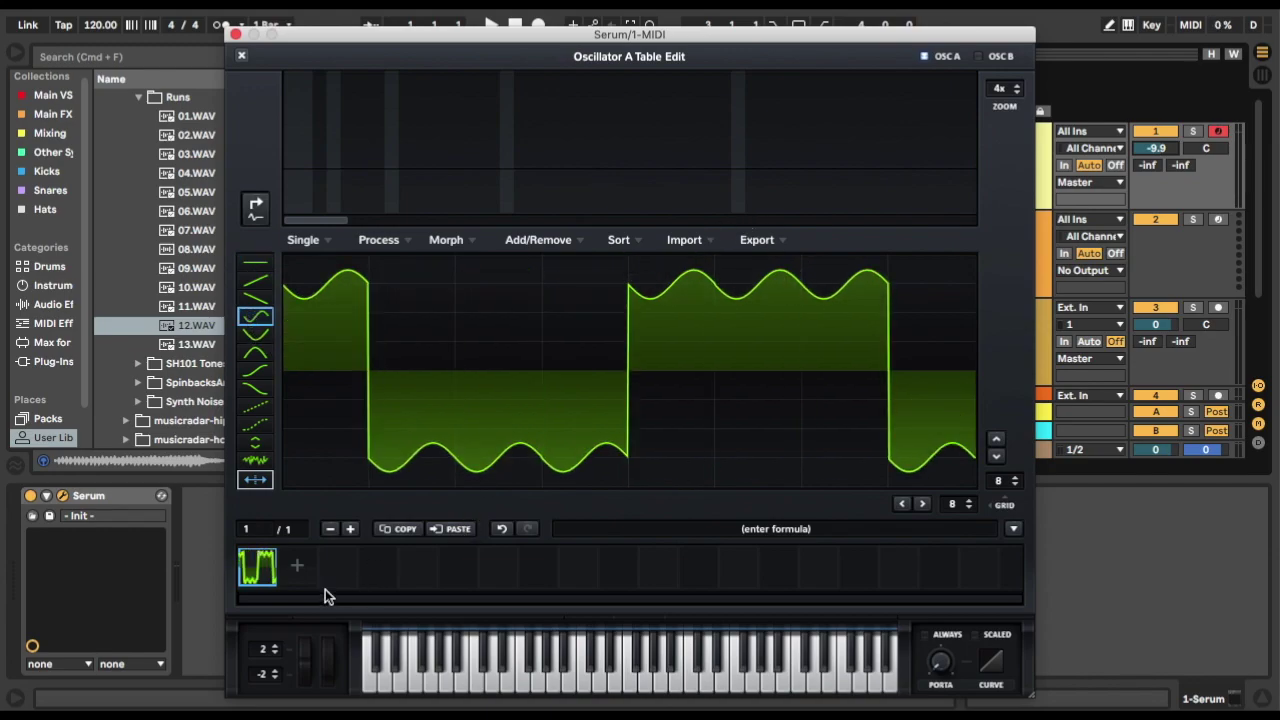
Add a second frame and redraw it as a square built from ramped steps.
left_click(297, 565)
mouse_move(329, 448)
left_mouse_down()
mouse_move(429, 507)
mouse_move(576, 547)
mouse_move(478, 252)
left_mouse_up()
left_click(255, 370)
mouse_move(290, 300)
left_mouse_down()
mouse_move(700, 330)
mouse_move(643, 323)
mouse_move(970, 265)
left_mouse_up()
mouse_move(528, 323)
left_mouse_down()
mouse_move(693, 456)
mouse_move(808, 491)
left_mouse_up()
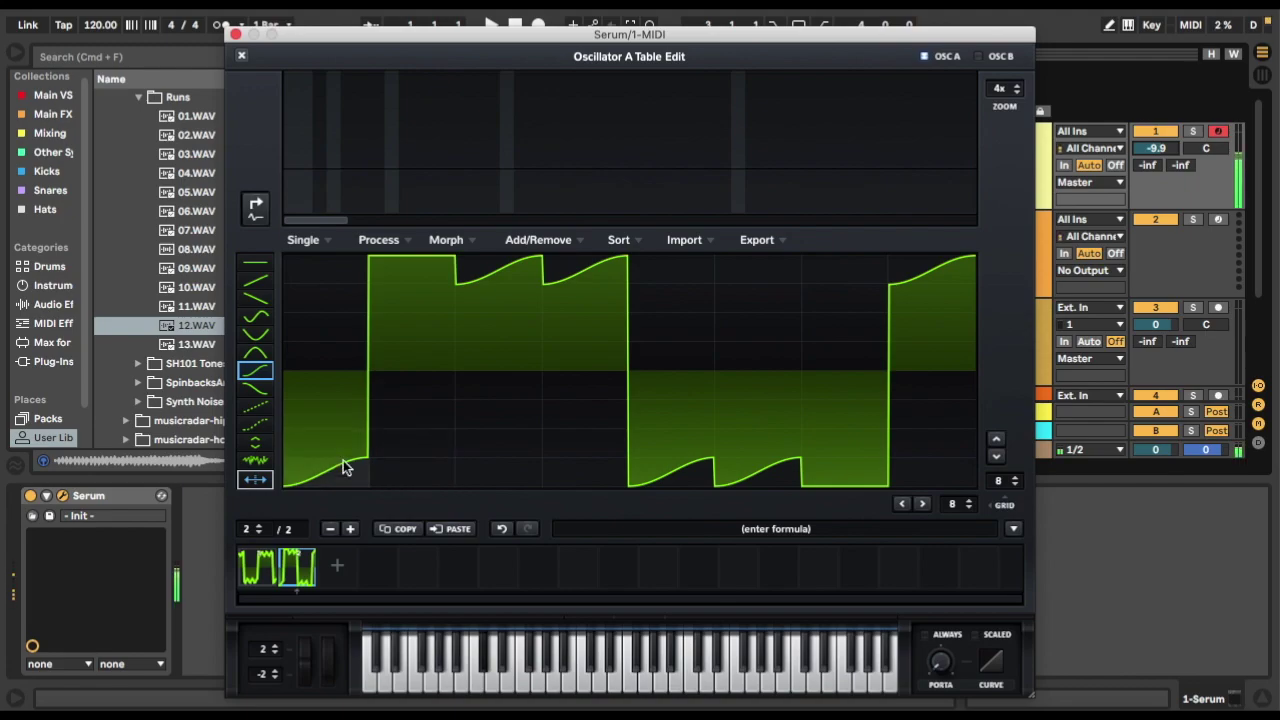
left_click(464, 246)
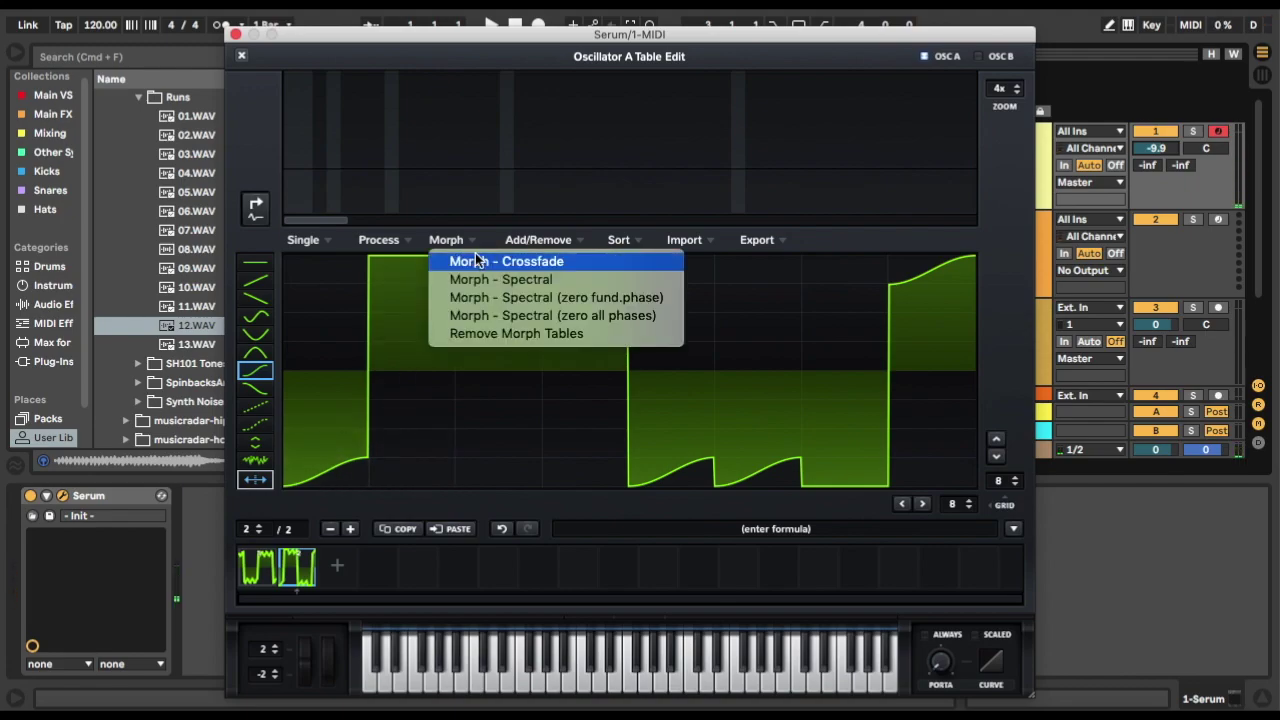
Crossfade the frames, flip Oscillator A's frame vertically then horizontally, and close Table Edit.
left_click(477, 262)
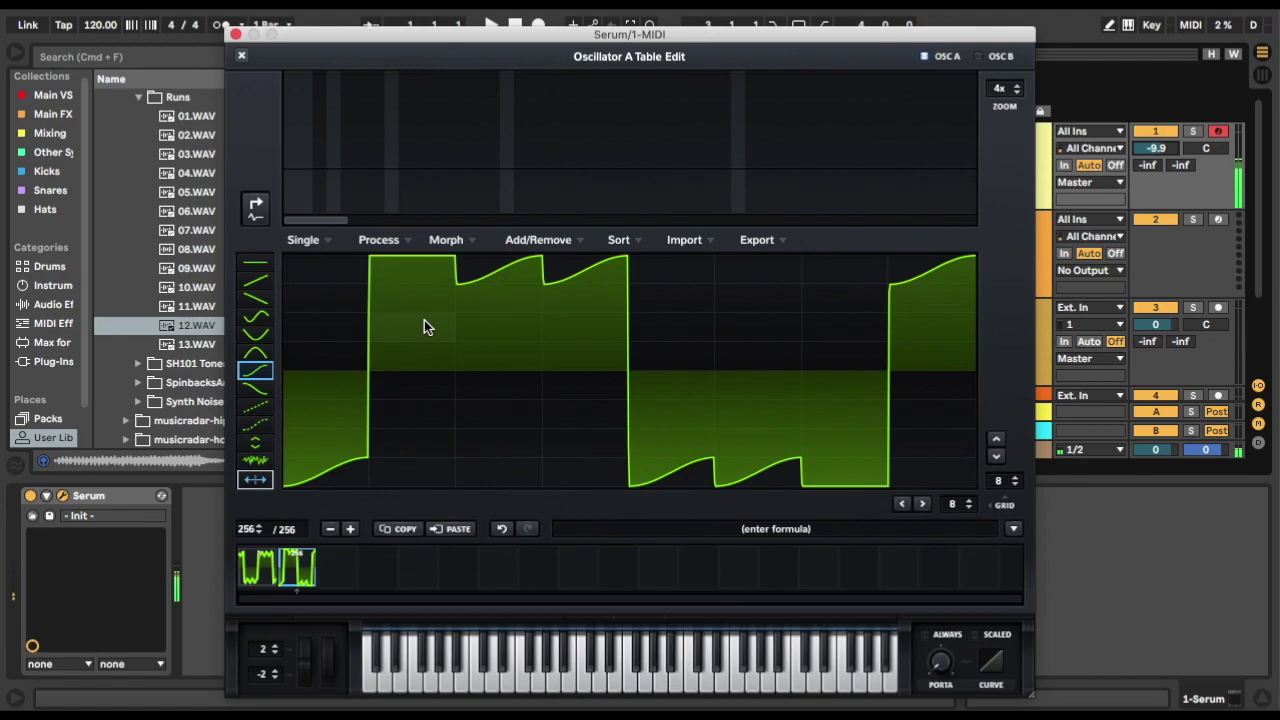
left_click(391, 246)
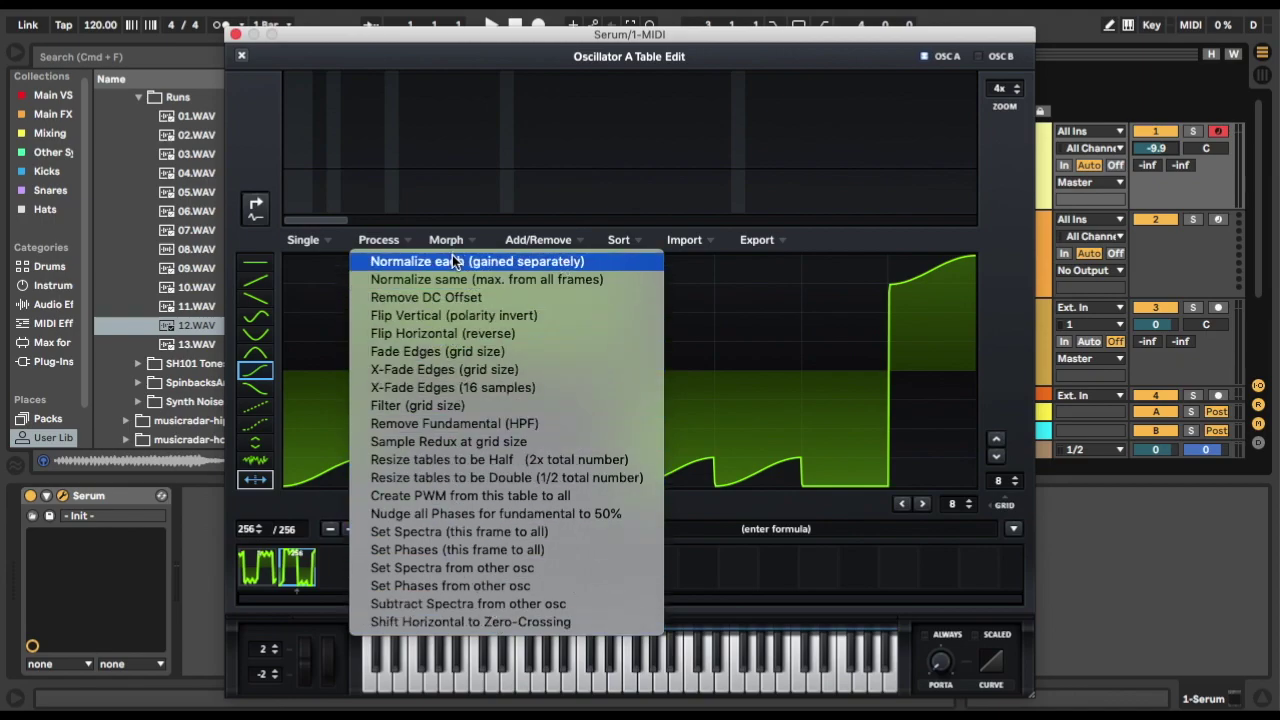
left_click(487, 317)
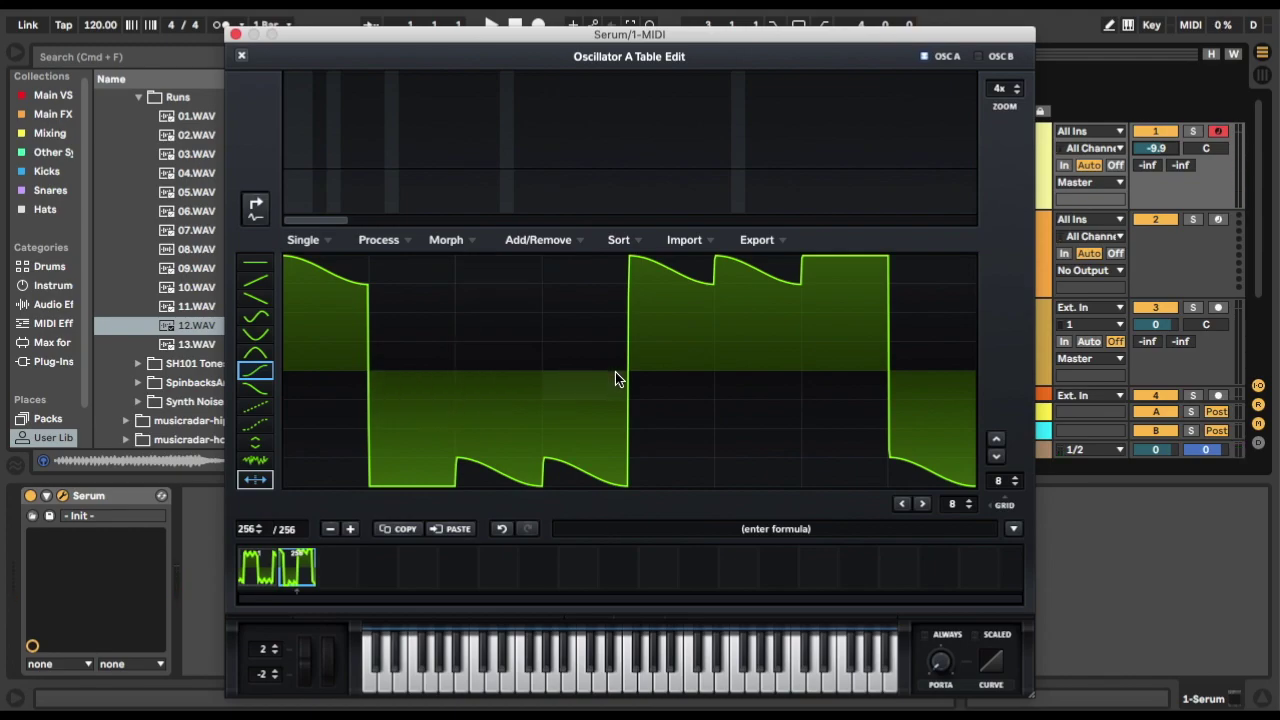
left_click(378, 240)
left_click(453, 336)
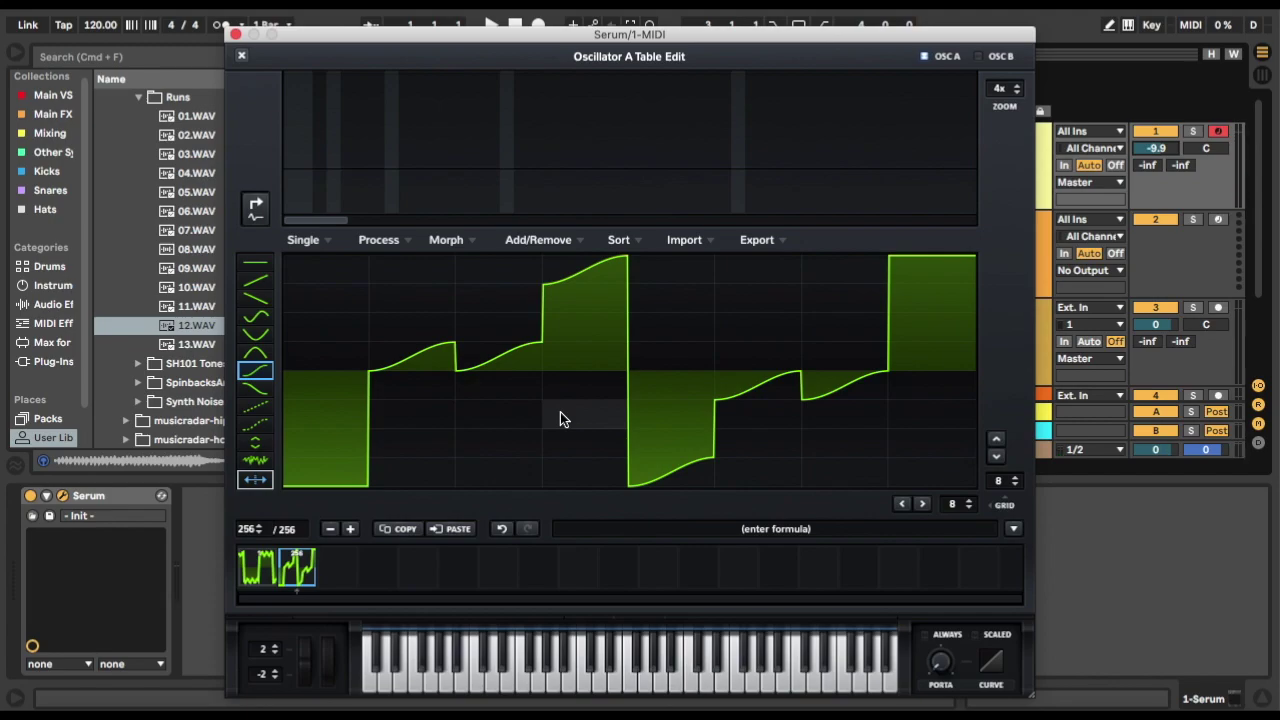
key("Escape")
left_click(918, 55)
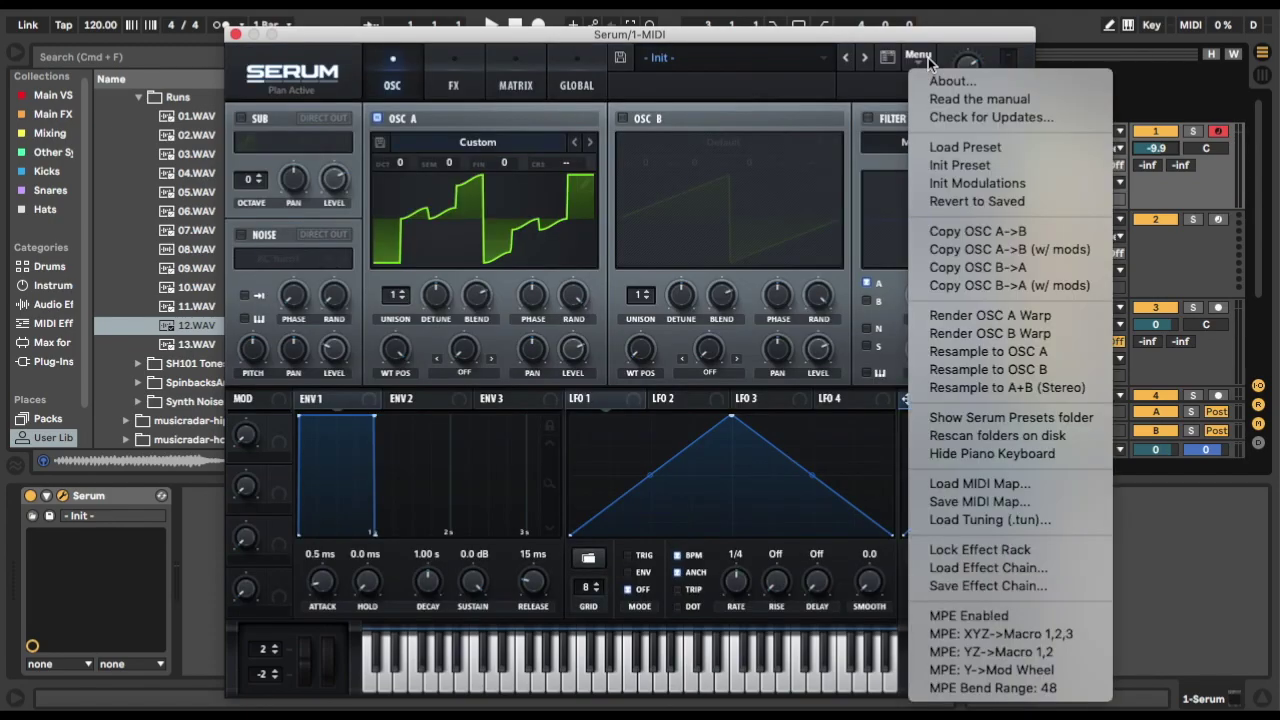
Init the preset, then enter formula 'pidgeon' to build a 74-frame Oscillator A wavetable.
left_click(991, 166)
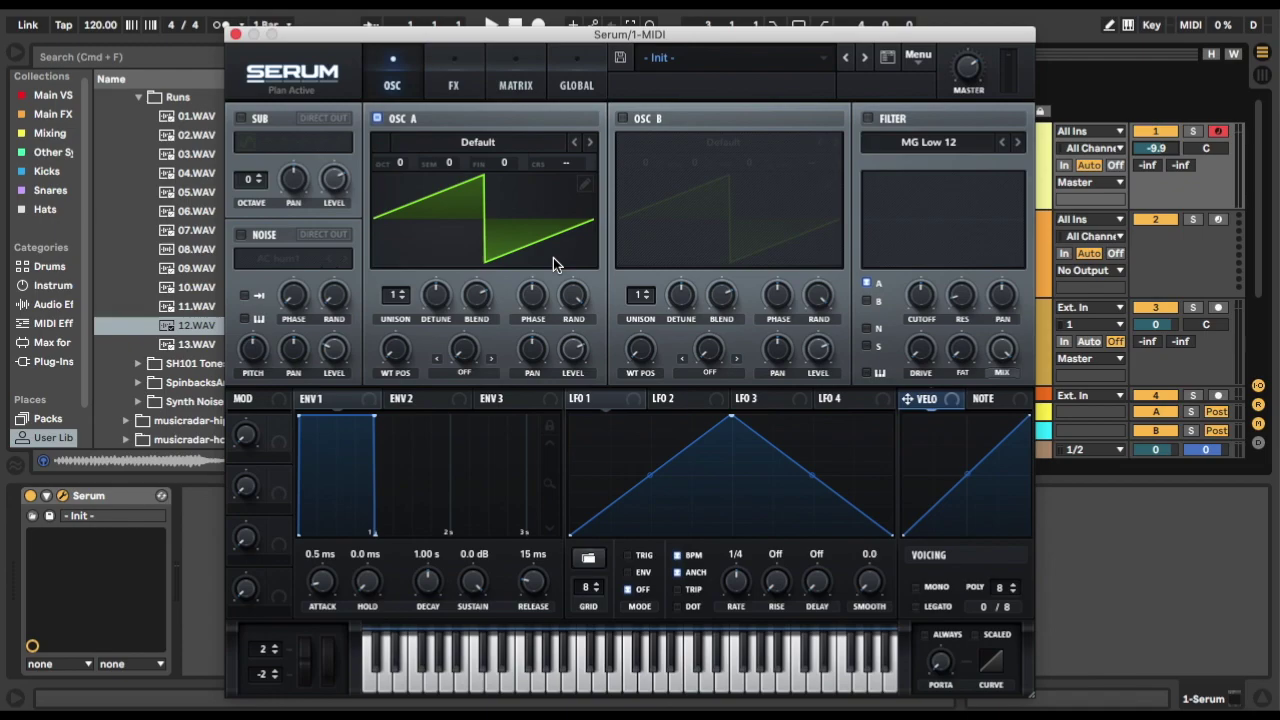
left_click(586, 184)
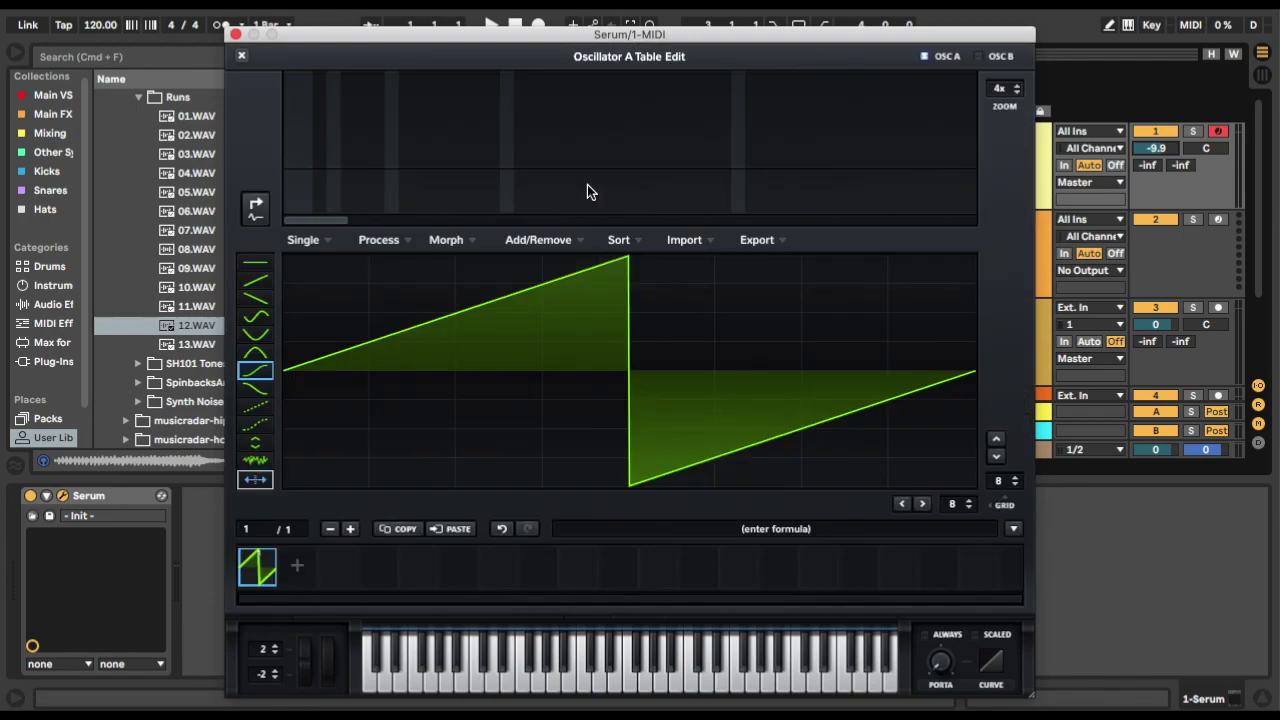
left_click(836, 528)
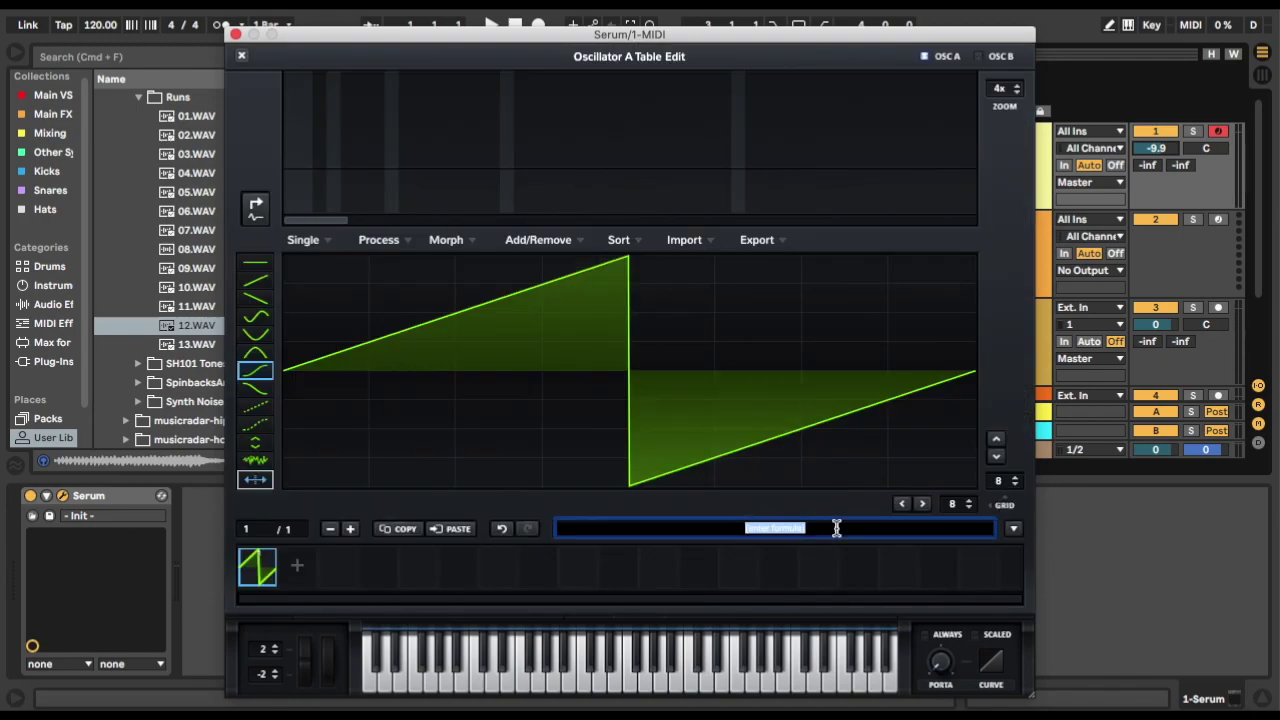
left_click(671, 521)
key("BackSpace")
type("pidgeon\"")
key("Return")
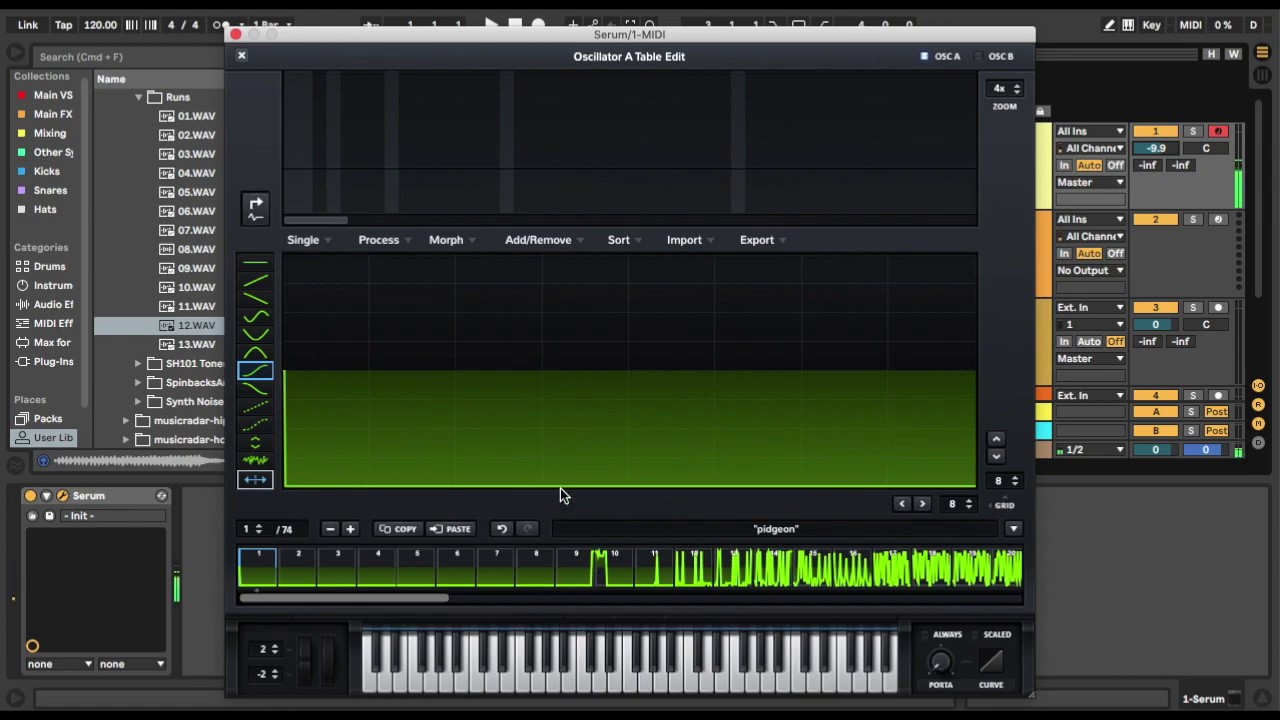
left_click(242, 58)
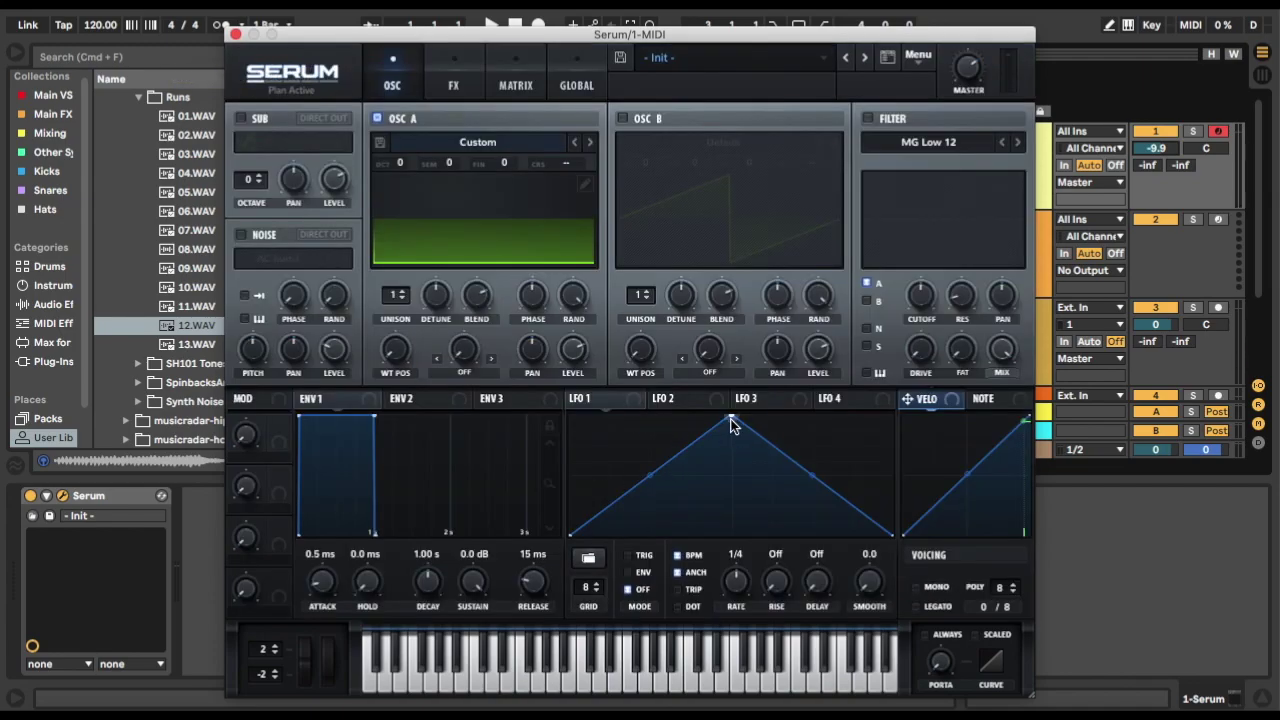
Lower LFO 1's peak into a falling ramp and route it to WT POS at -100.
left_click_drag(732, 416, 396, 350)
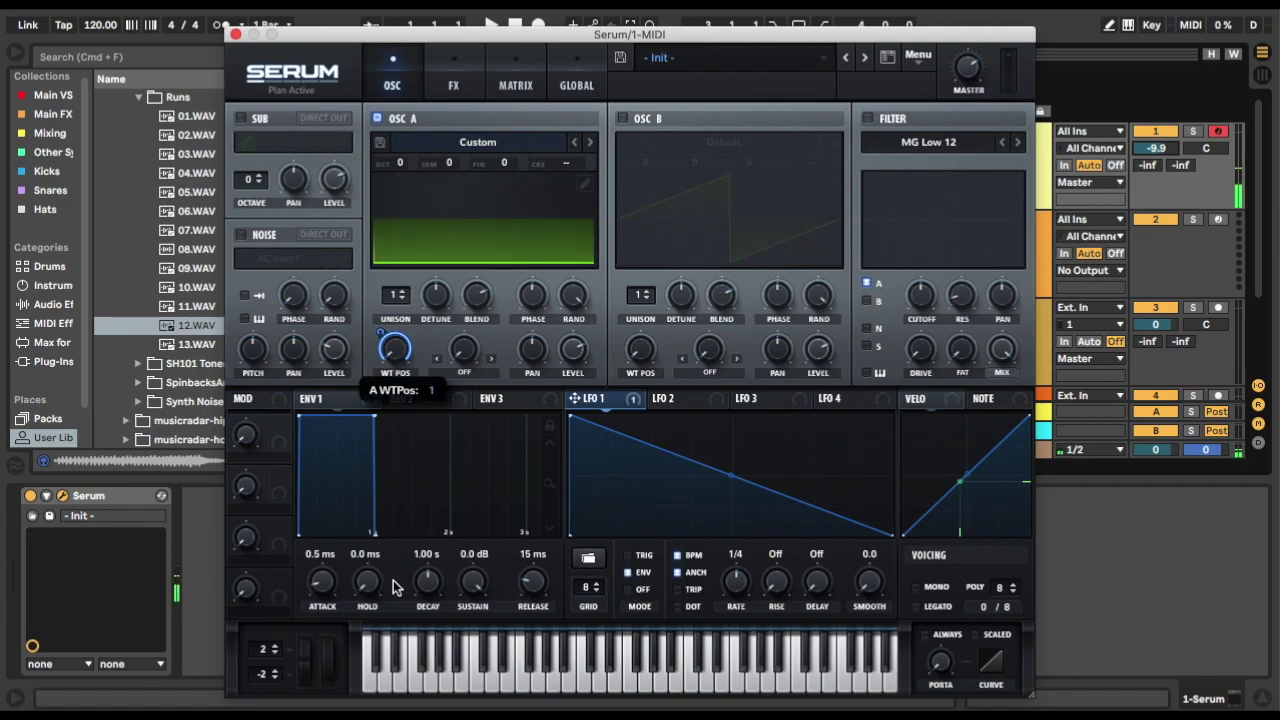
left_click_drag(381, 331, 379, 632)
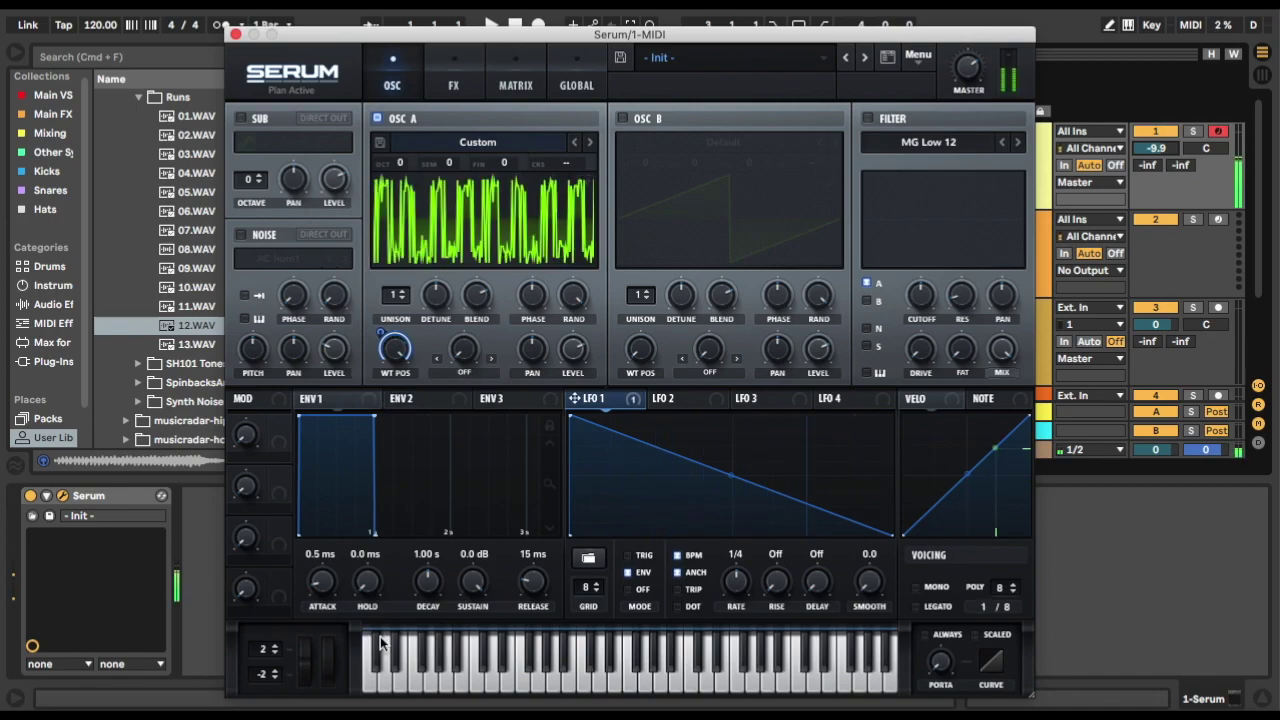
left_click(379, 632)
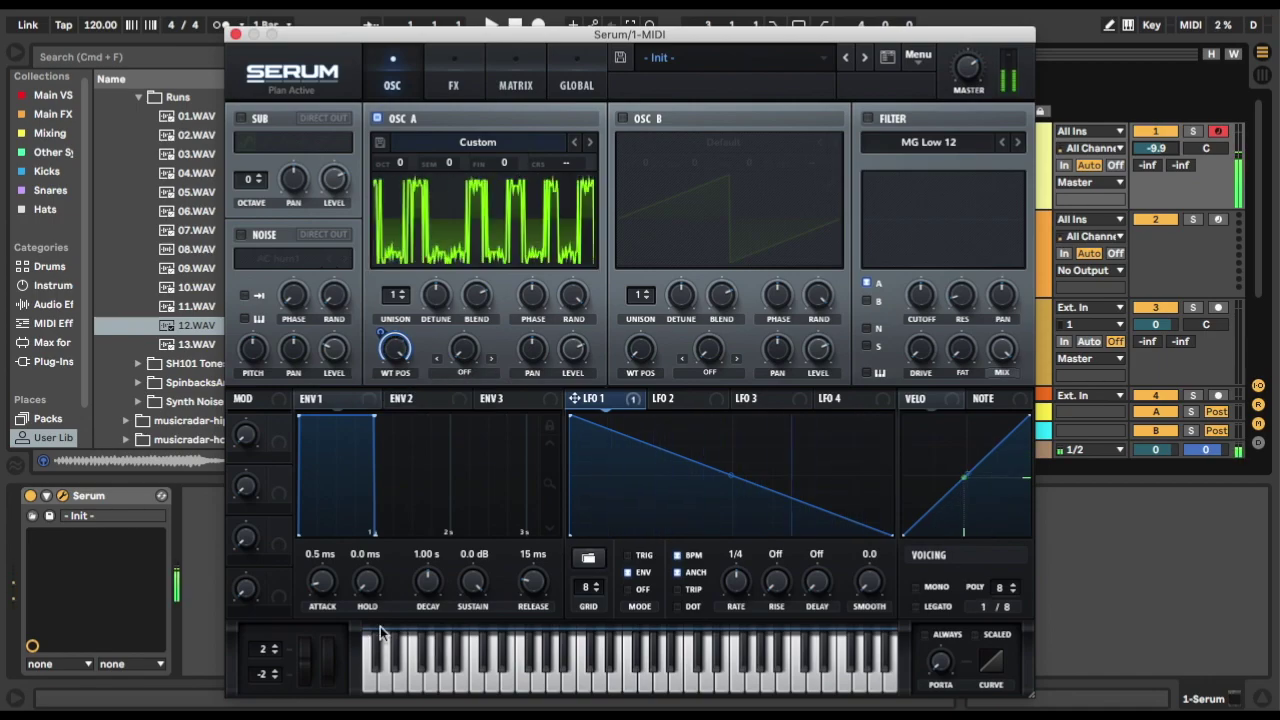
Set Oscillator A unison to 5 voices and enable the sub oscillator with Direct Out.
left_click(403, 294)
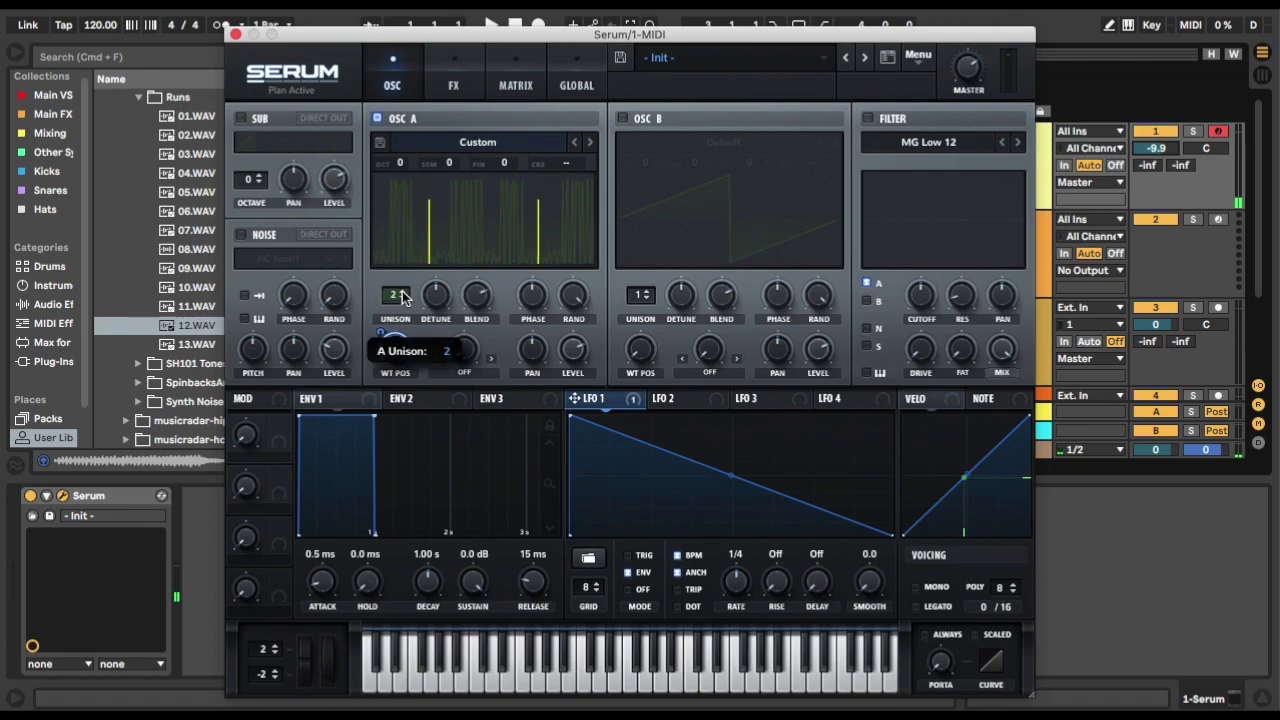
left_click_drag(403, 297, 413, 243)
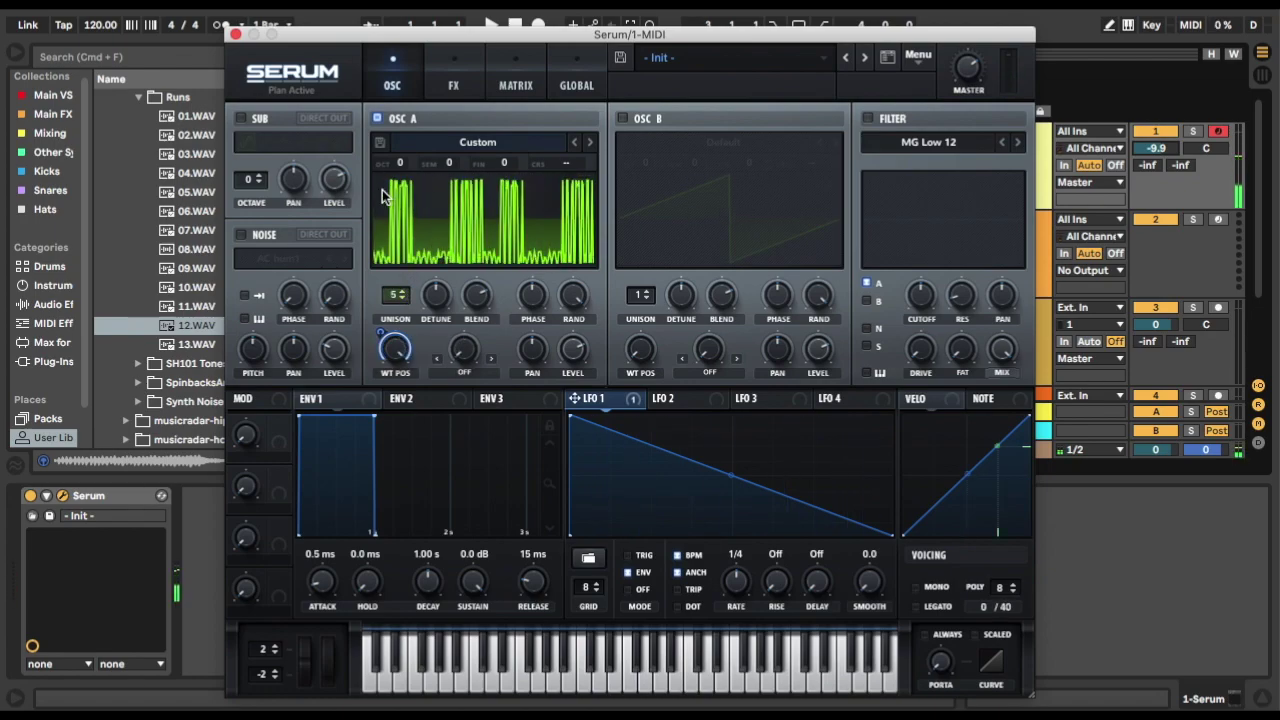
left_click(242, 120)
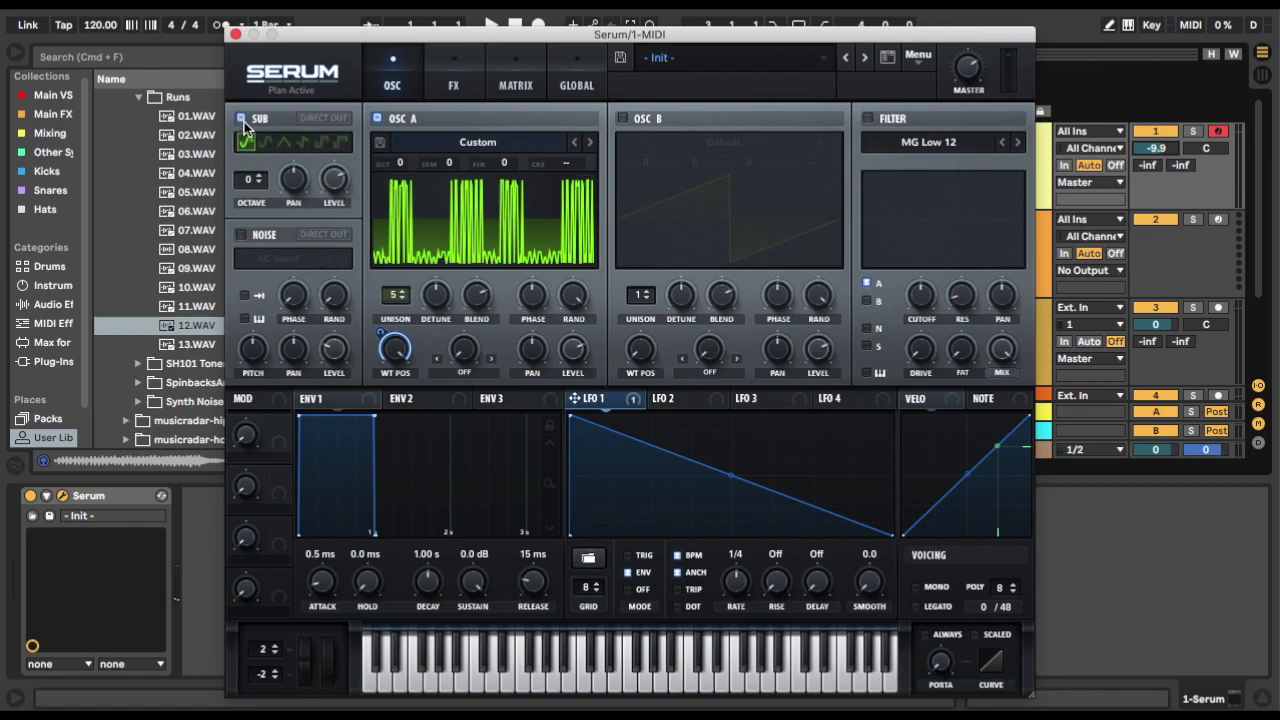
left_click(311, 121)
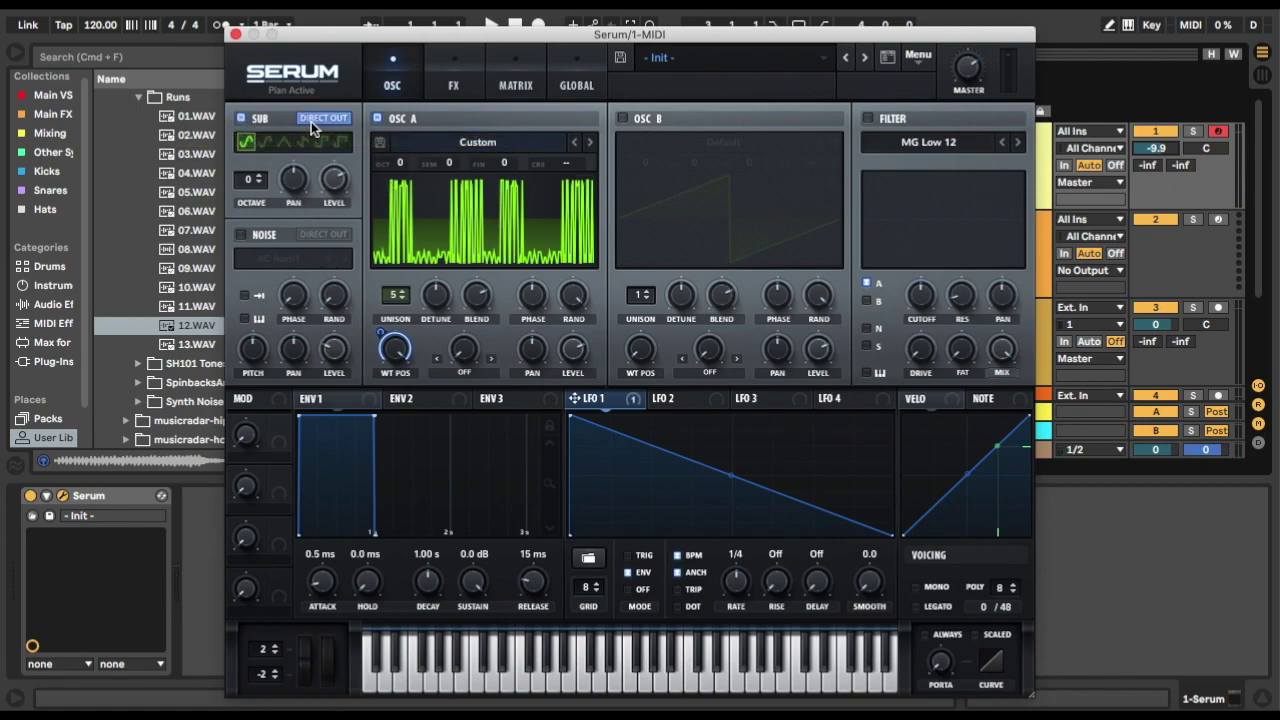
left_click(472, 65)
Enable Hyper/Dimension, Compressor and Reverb, and switch the compressor to Multiband.
left_click(247, 121)
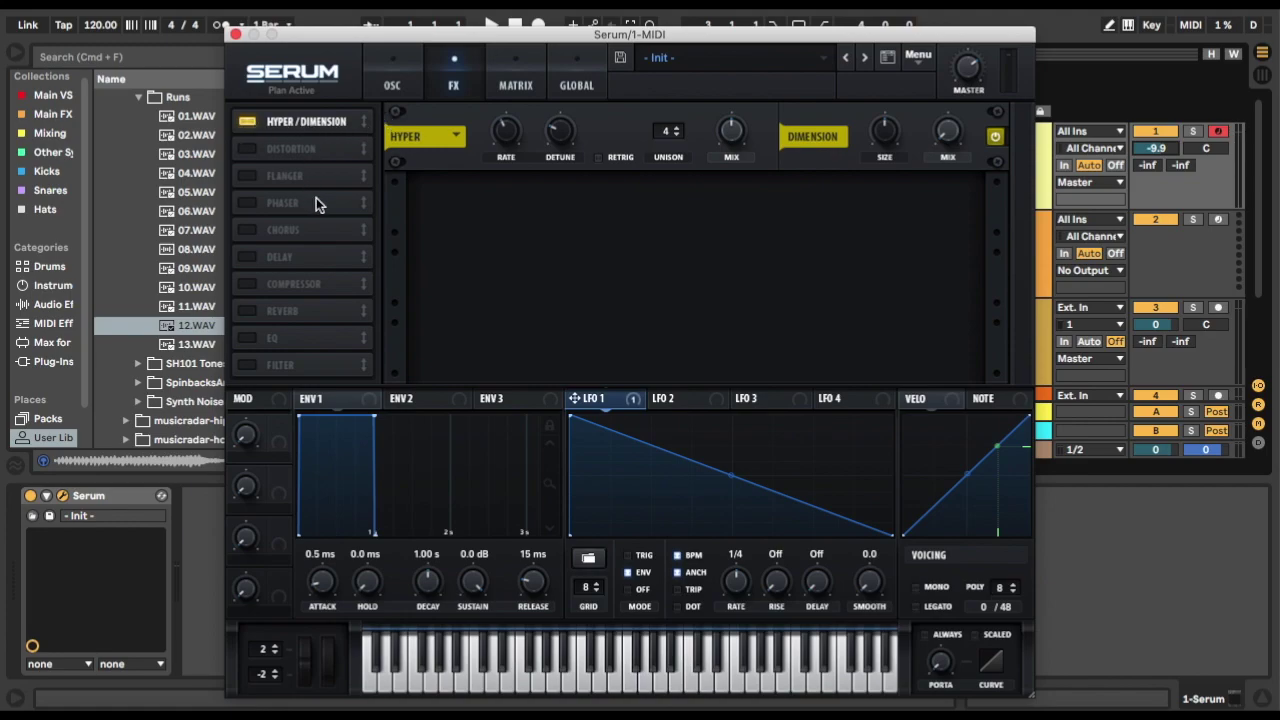
left_click(250, 285)
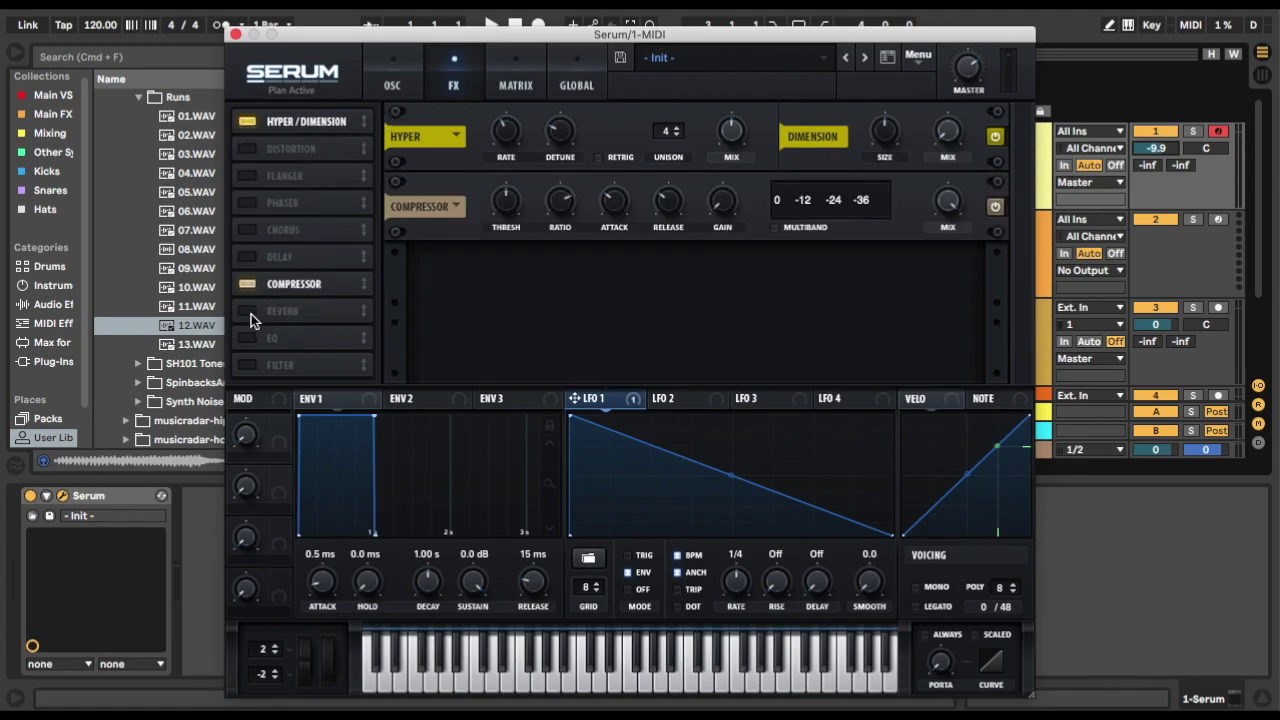
left_click(249, 311)
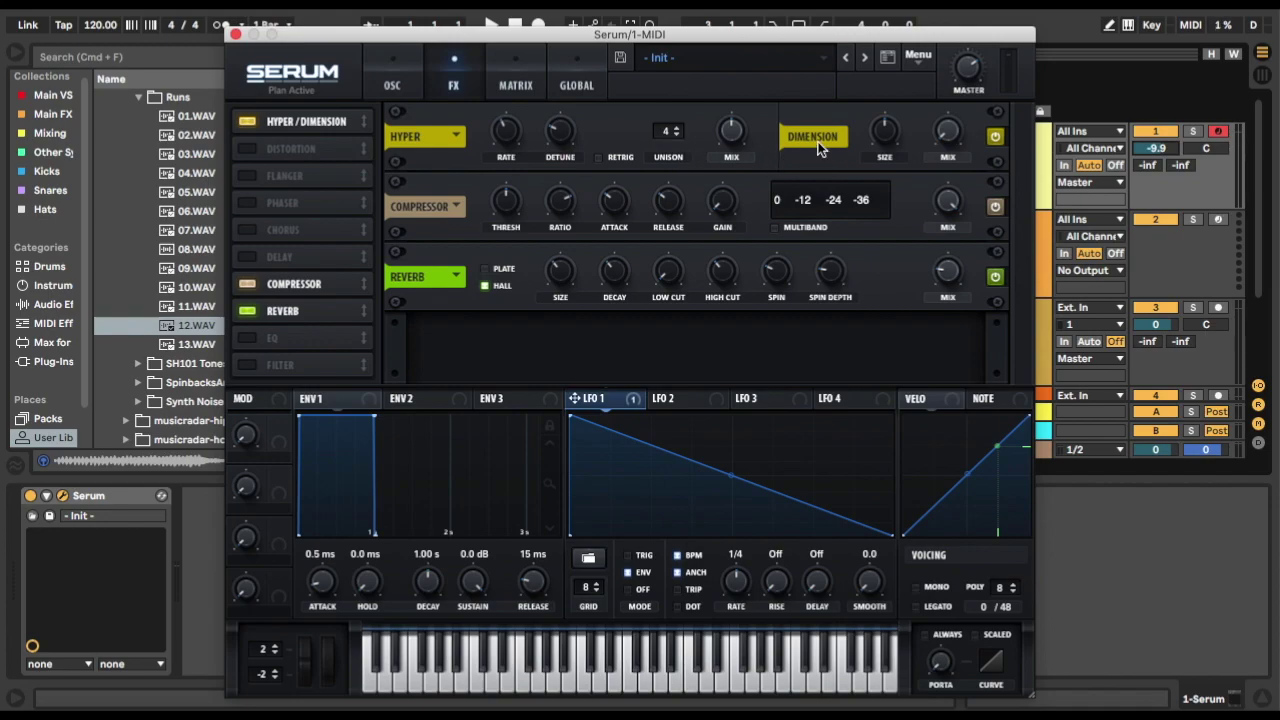
left_click(808, 232)
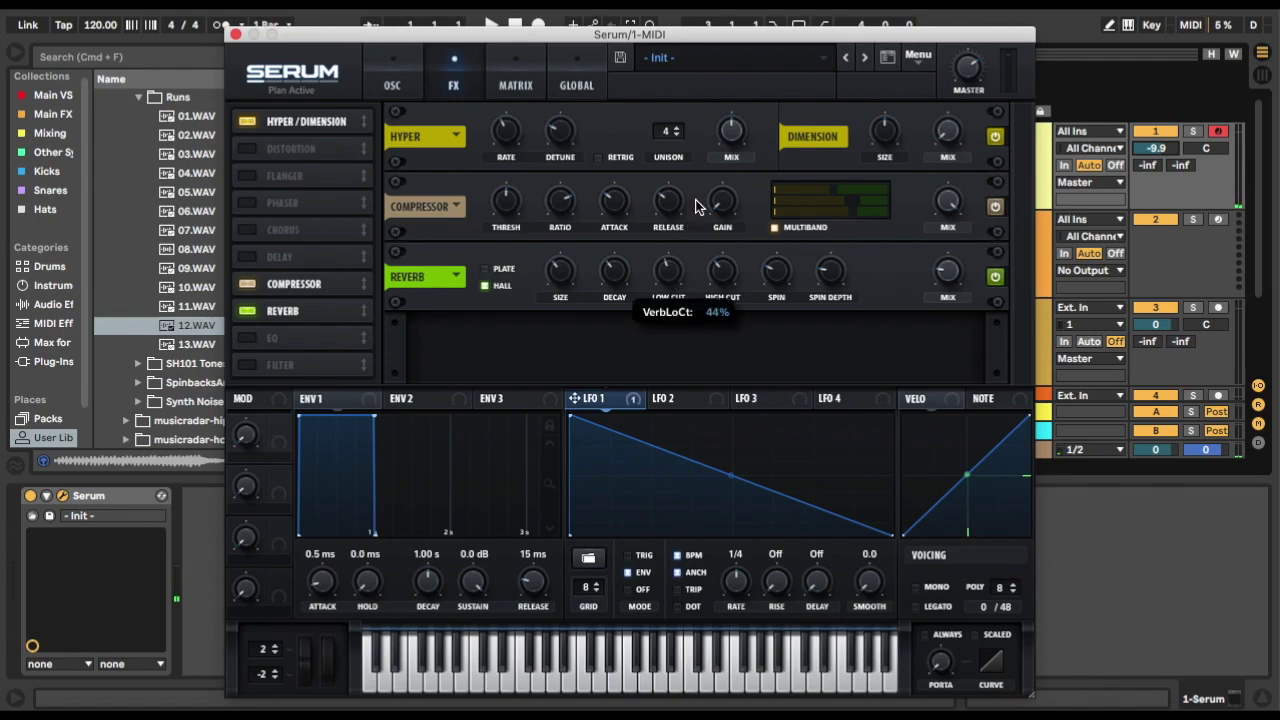
left_click(520, 72)
Look over the Matrix and Global pages, then return to the Oscillator page.
left_click(552, 72)
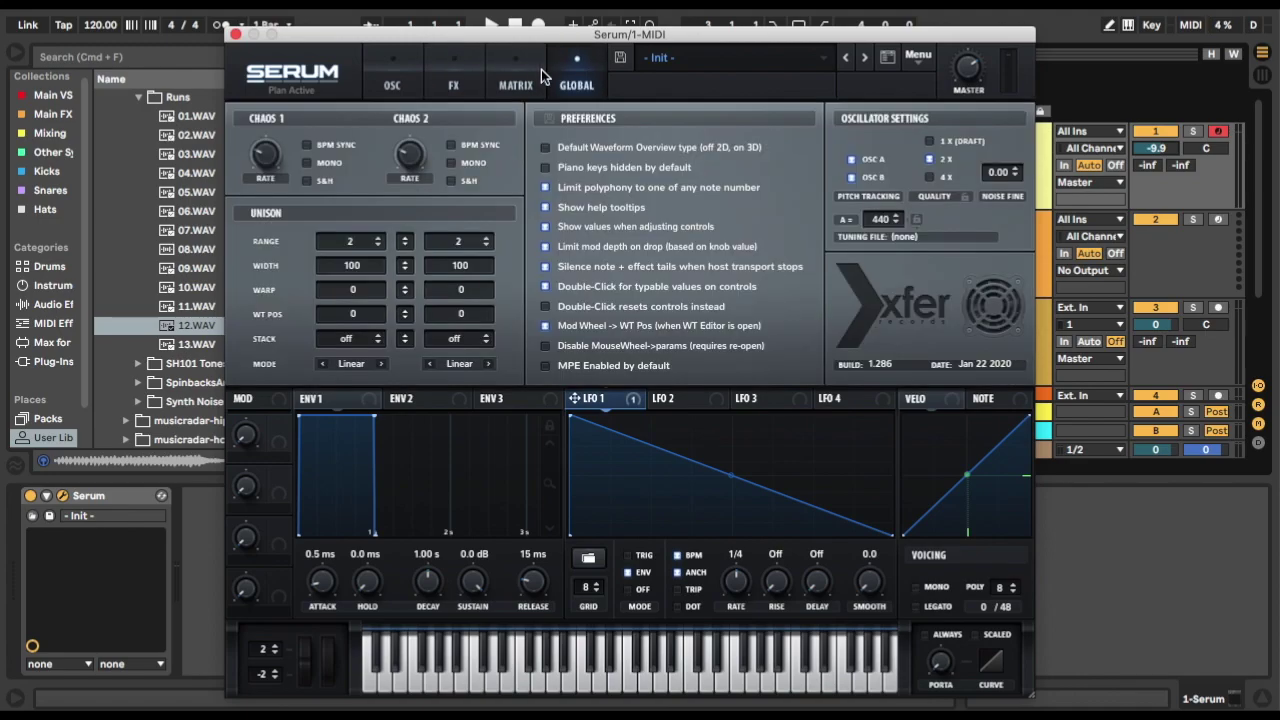
left_click(515, 72)
left_click(396, 70)
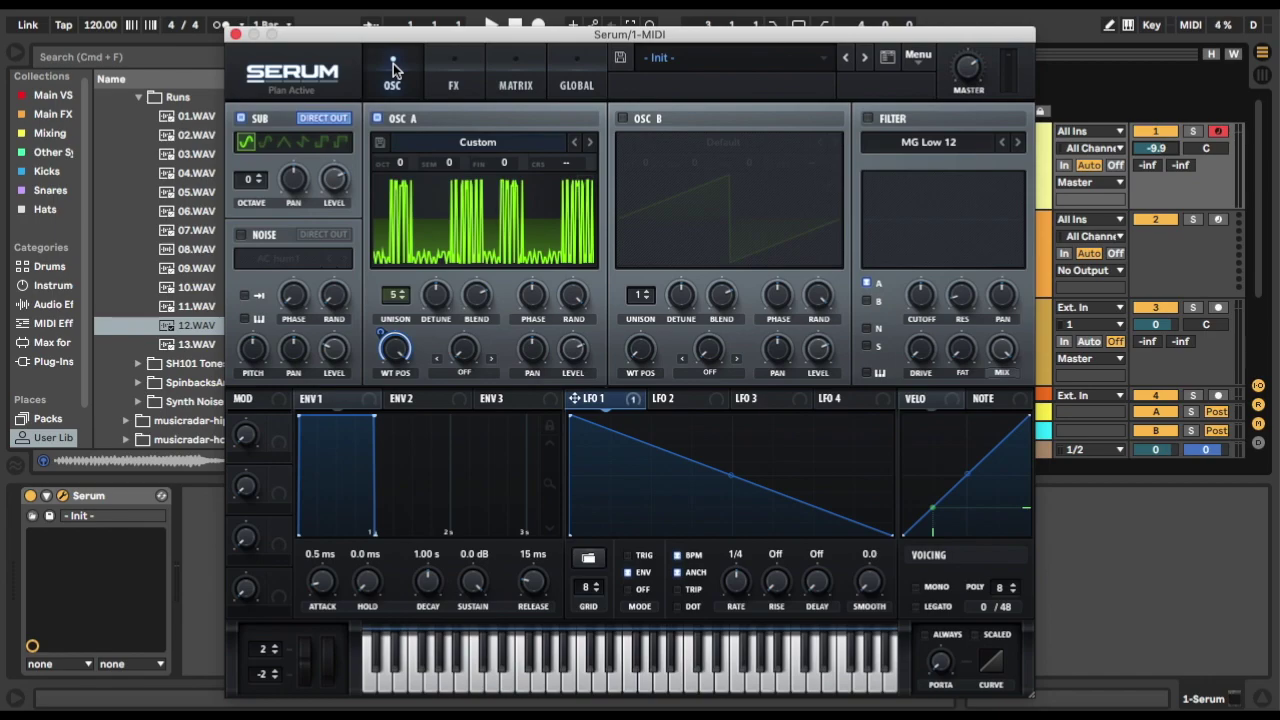
In Oscillator A's wavetable editor, generate a wavetable from the formula 'cat'.
double_click(590, 187)
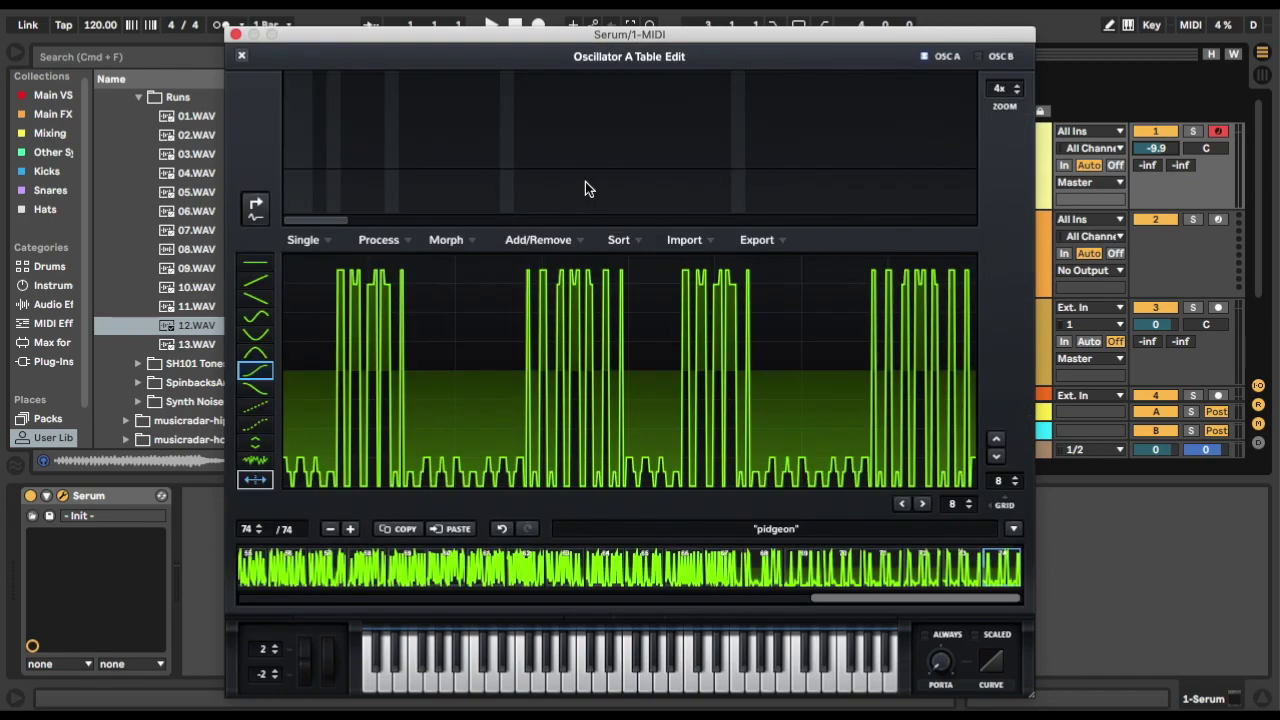
double_click(816, 529)
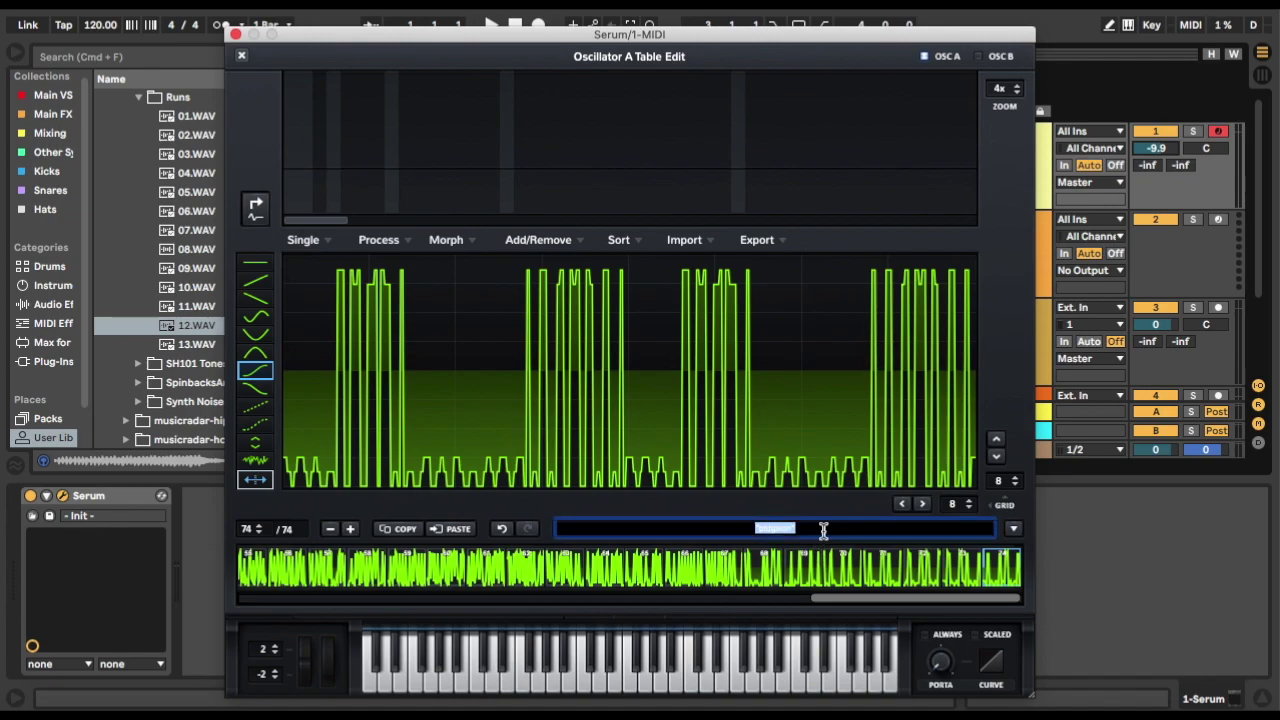
type("rcs")
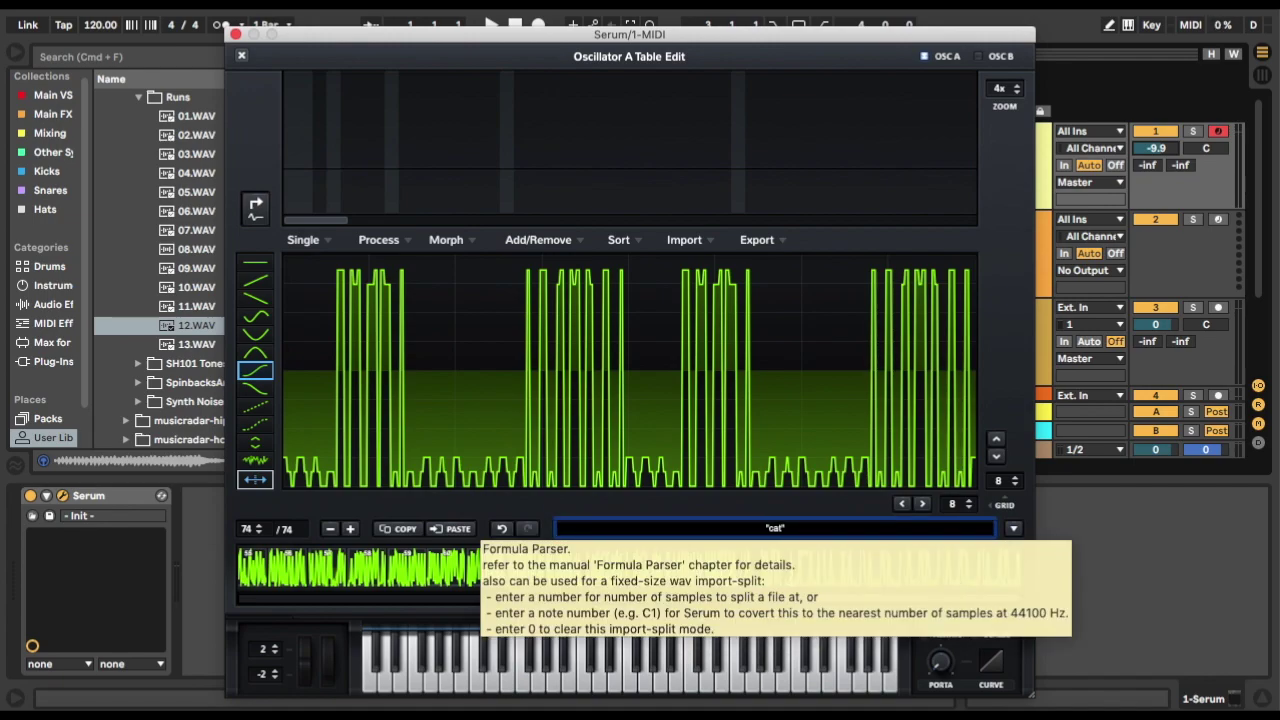
key("Return")
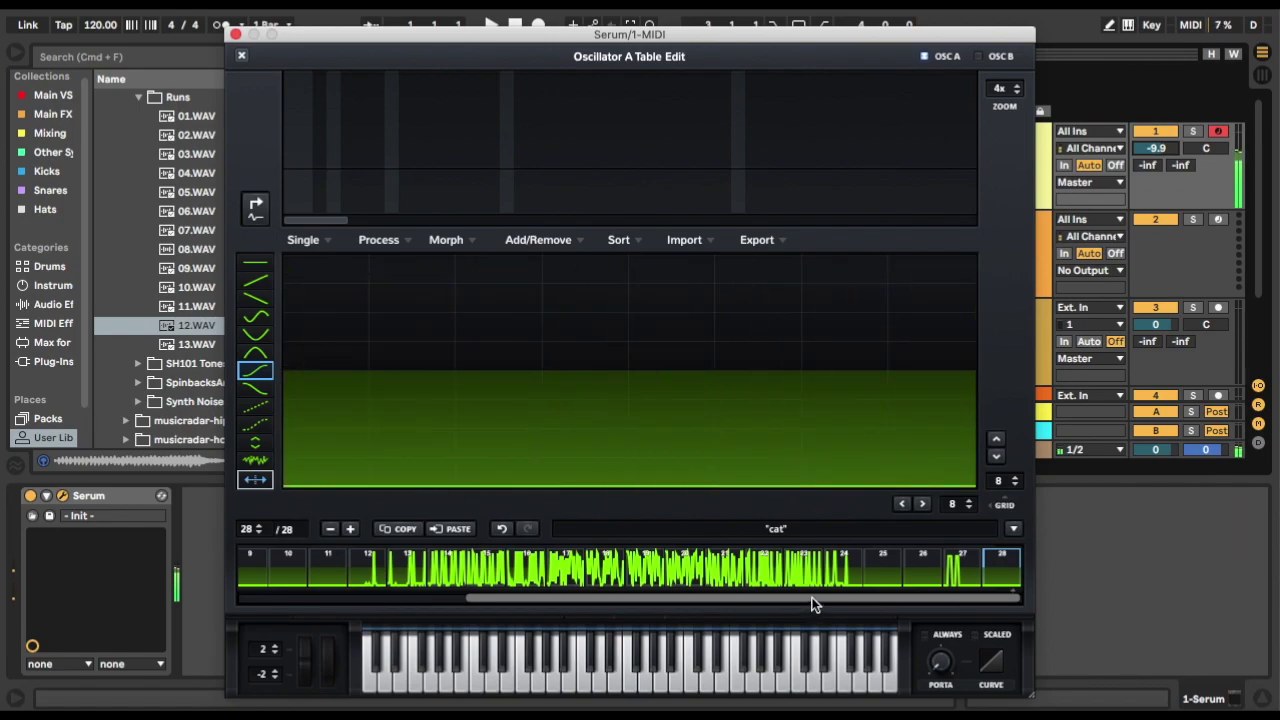
Replace the formula with 'serum' to generate 42 frames, then close Table Edit.
left_click(775, 529)
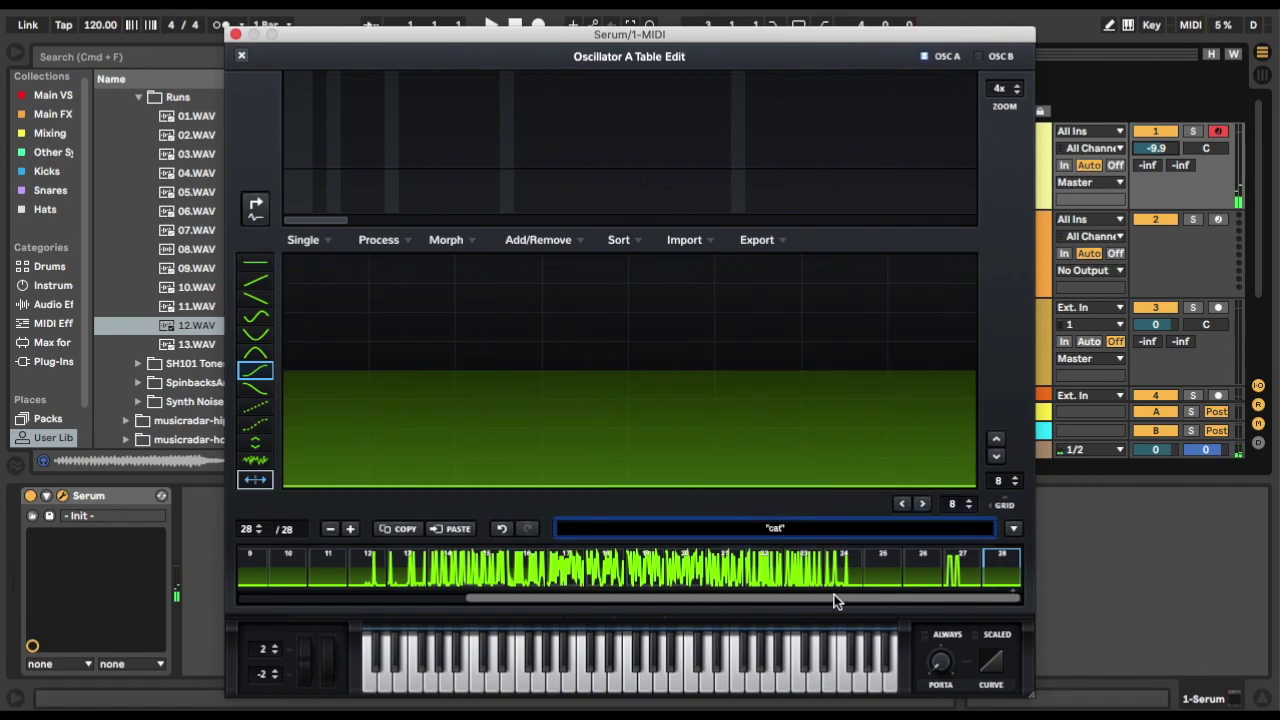
key("BackSpace")
key("BackSpace")
key("BackSpace")
type("serum")
key("Return")
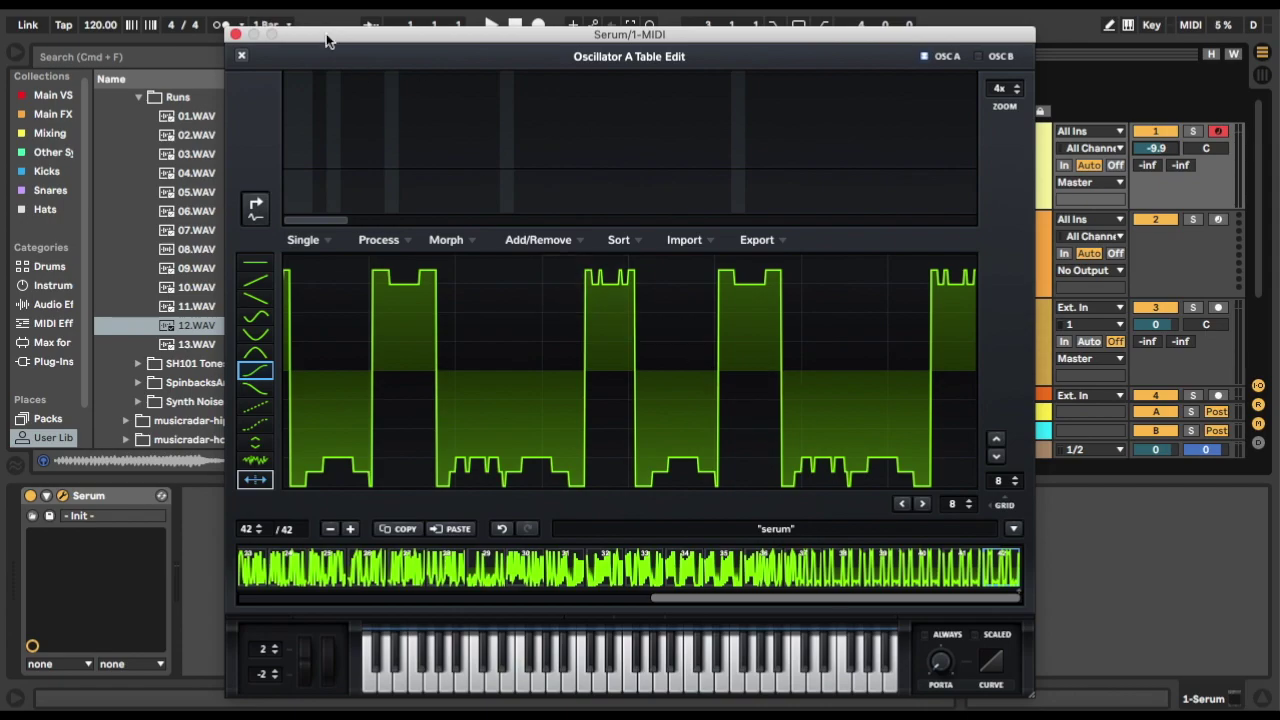
left_click(242, 56)
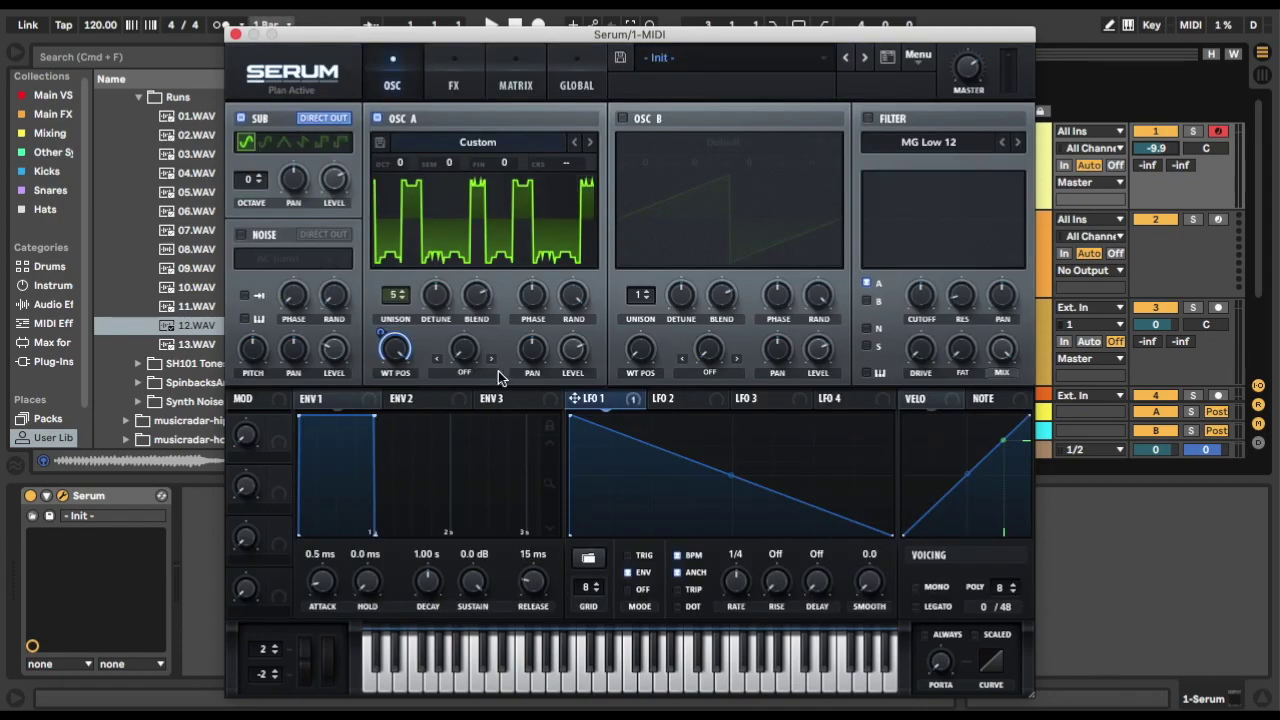